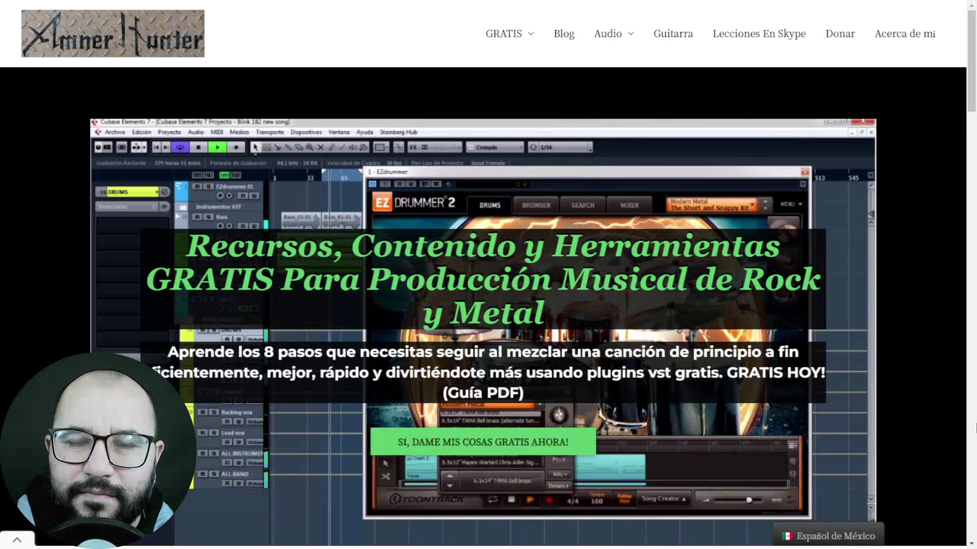
mouse_move(517, 47)
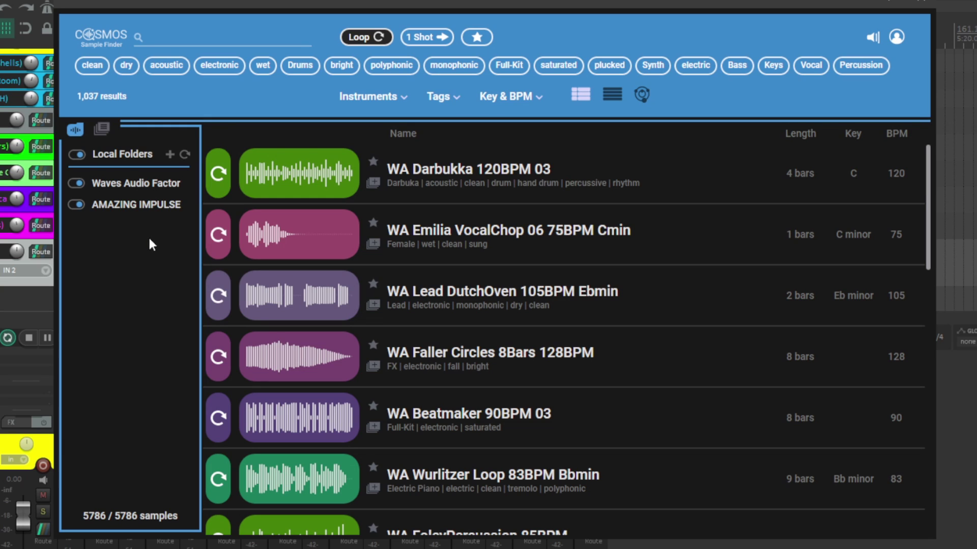
click(132, 185)
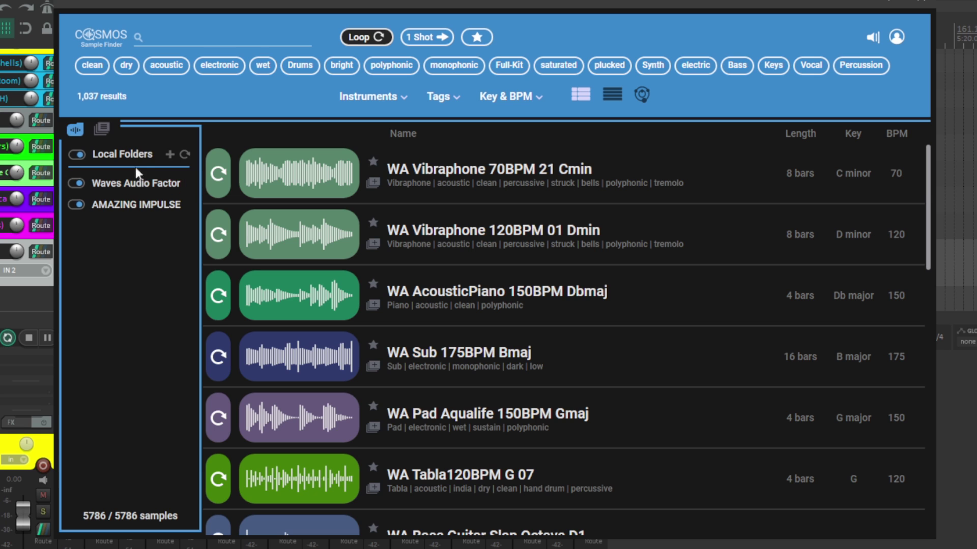
click(170, 154)
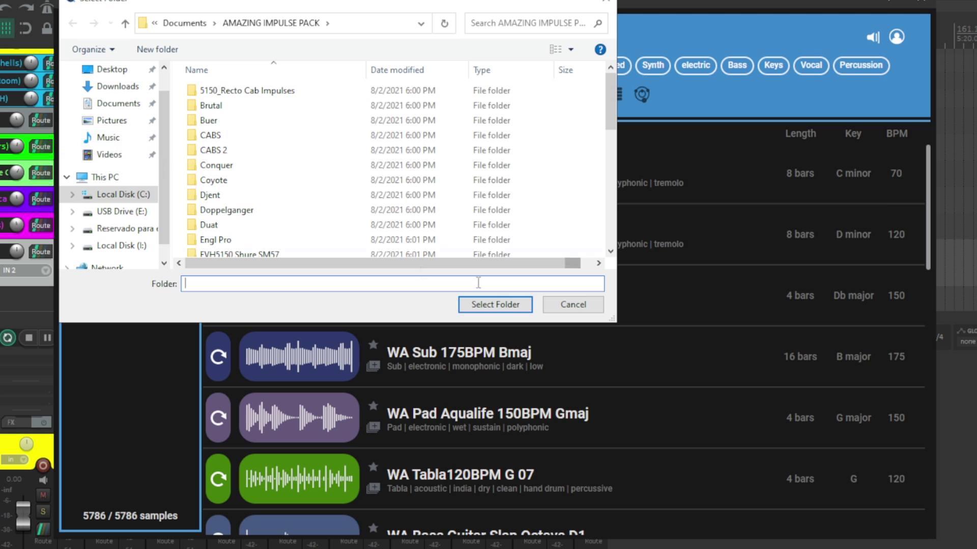
click(497, 304)
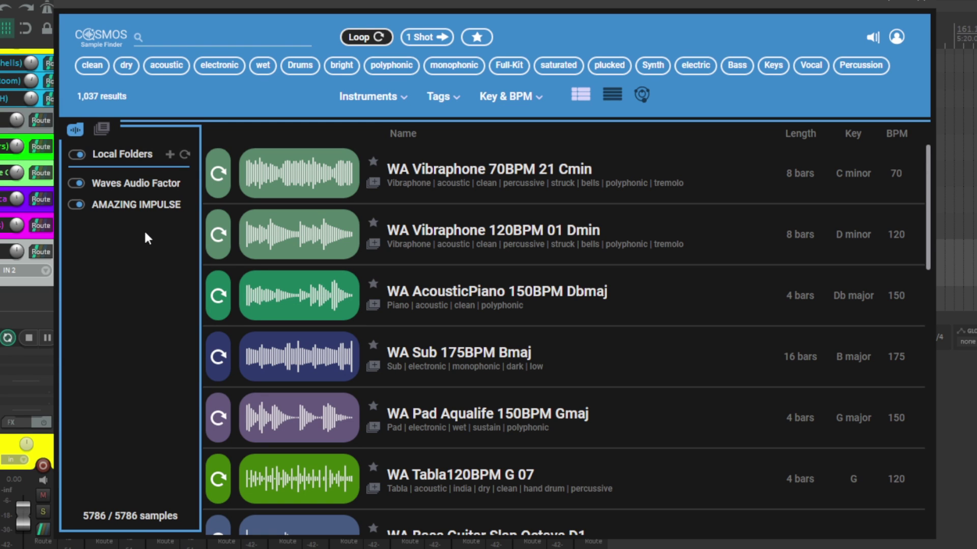
- Exclude the AMAZING IMPULSE folder to browse the Waves Audio Factor samples, and look at the My Collections list
click(150, 206)
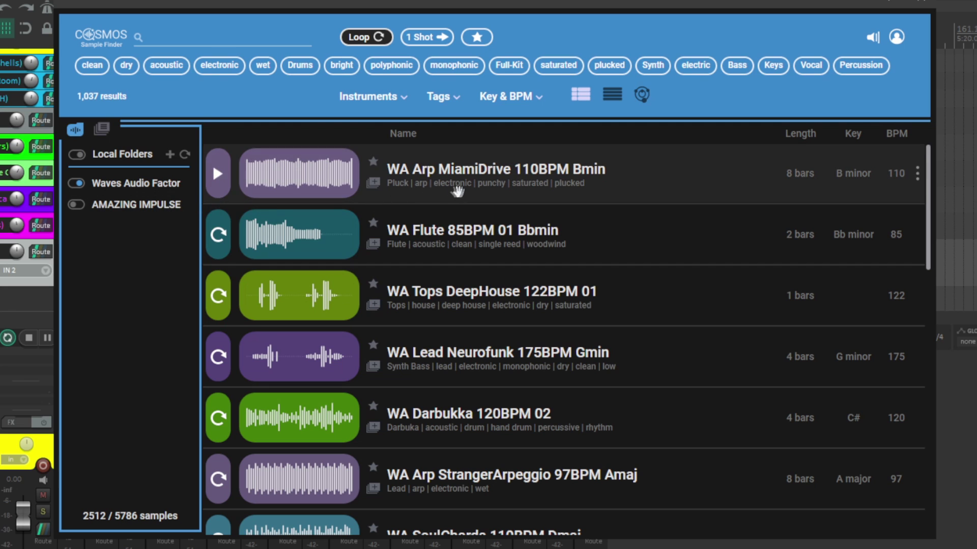
scroll(461, 246, down, 7)
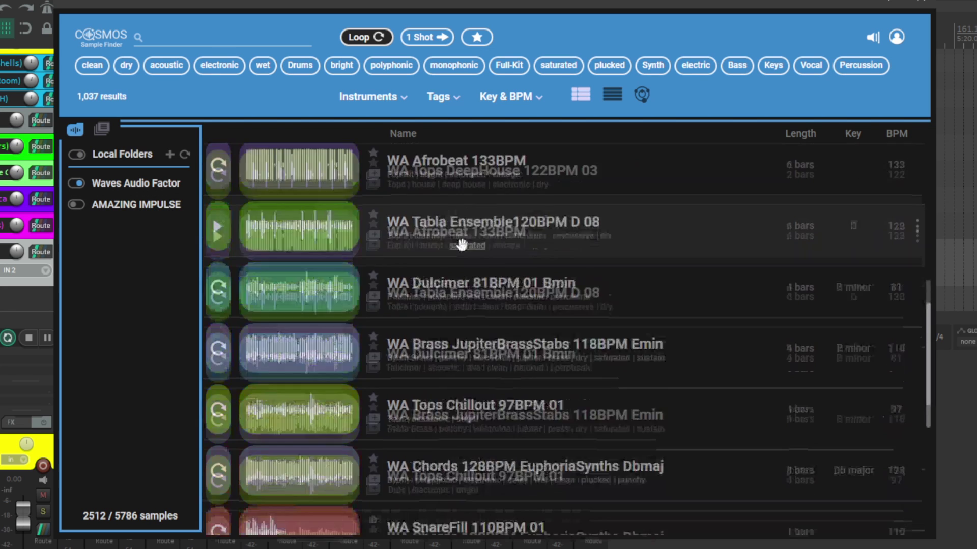
click(102, 128)
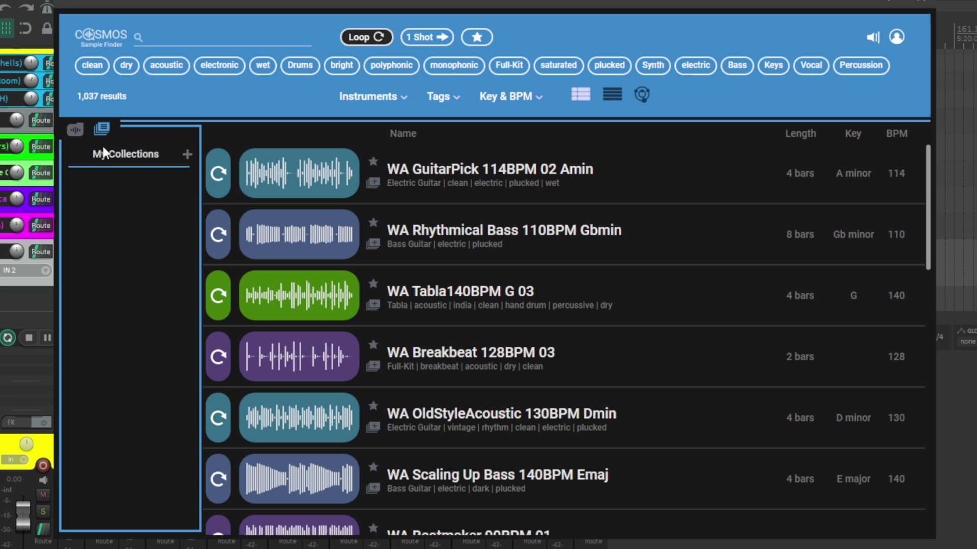
click(76, 131)
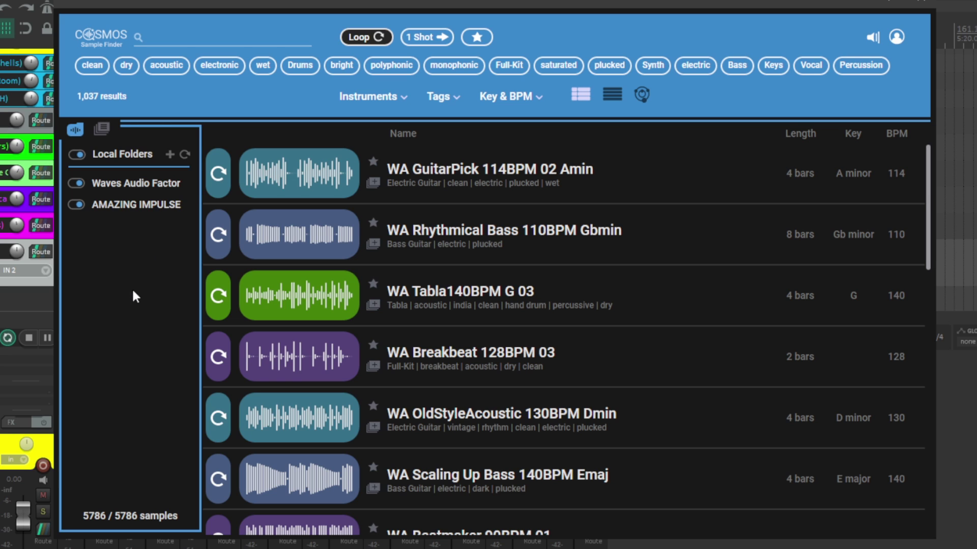
- Add the Free Sample Pack 2022 folder from the Desktop to the local folders
click(170, 156)
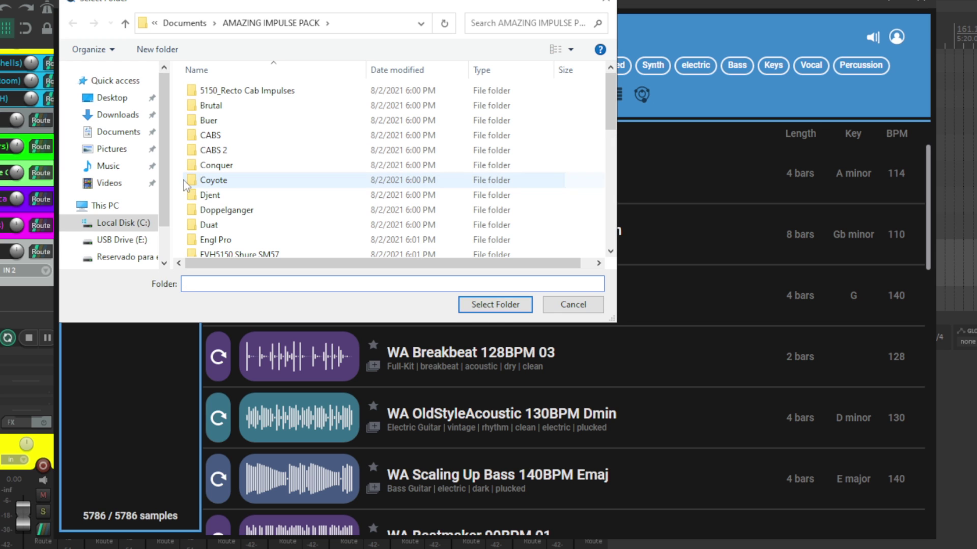
click(112, 97)
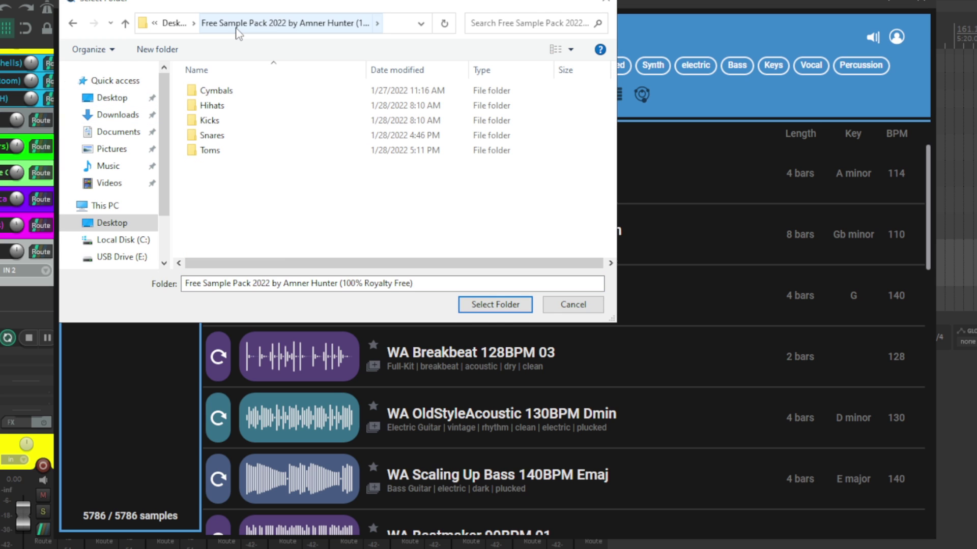
click(493, 308)
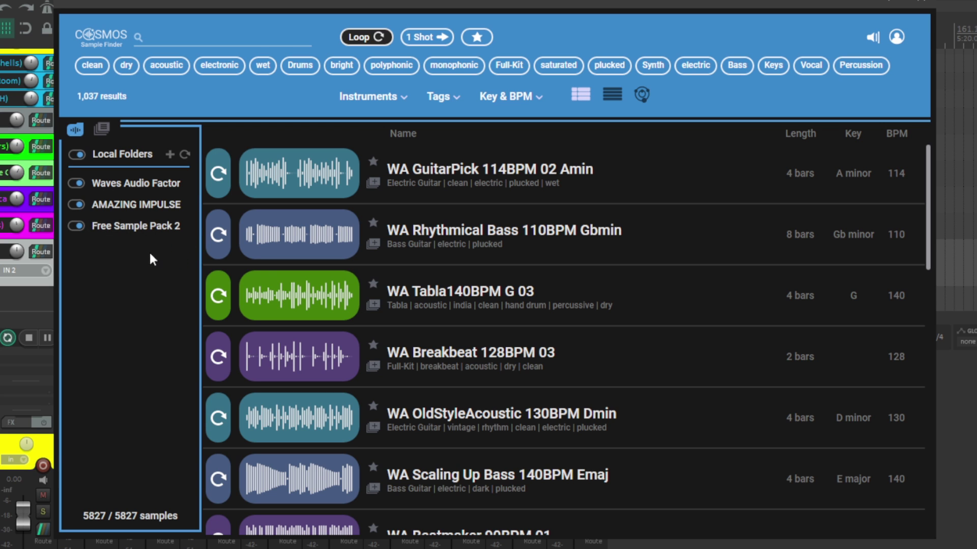
- Turn off the Waves Audio Factor and AMAZING IMPULSE folders and list only the 1 Shot samples of the Free Sample Pack folder
click(76, 184)
click(78, 205)
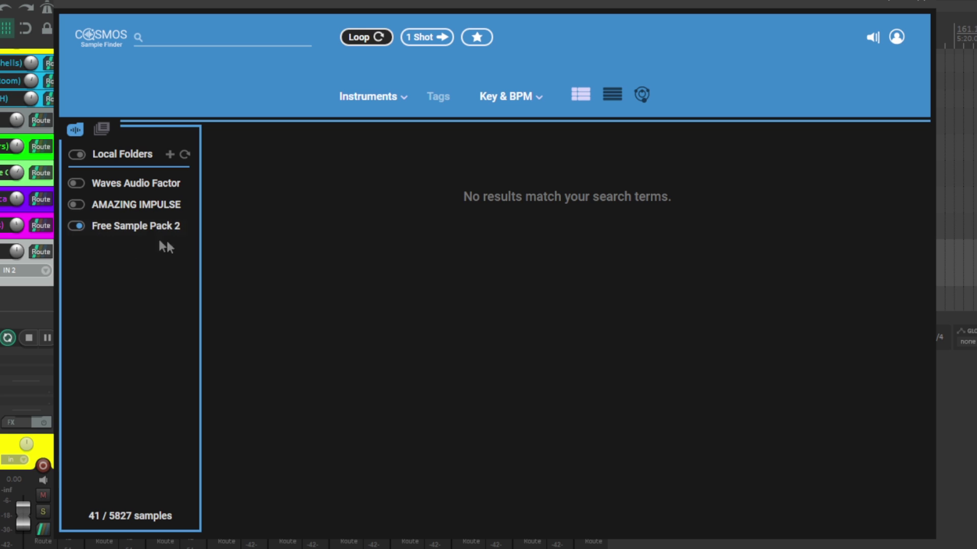
click(135, 231)
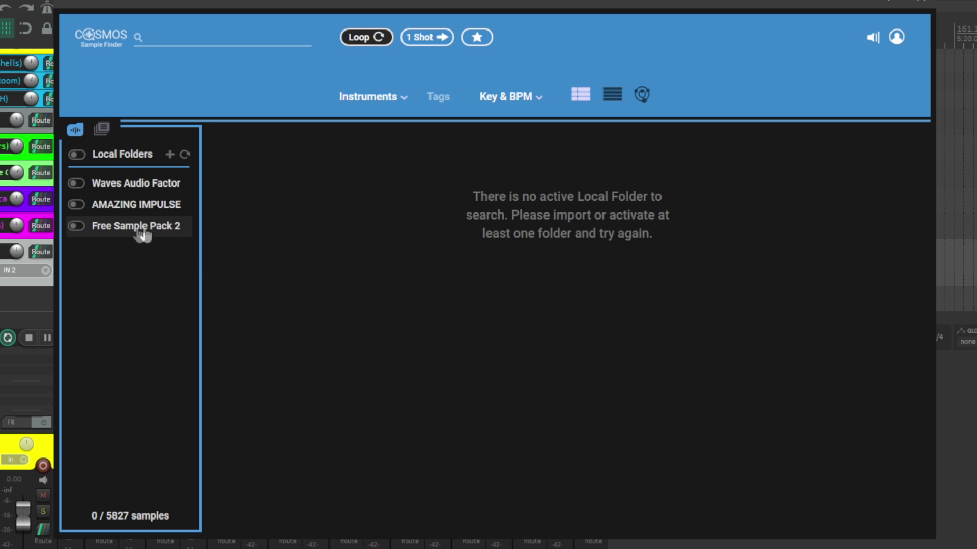
click(159, 231)
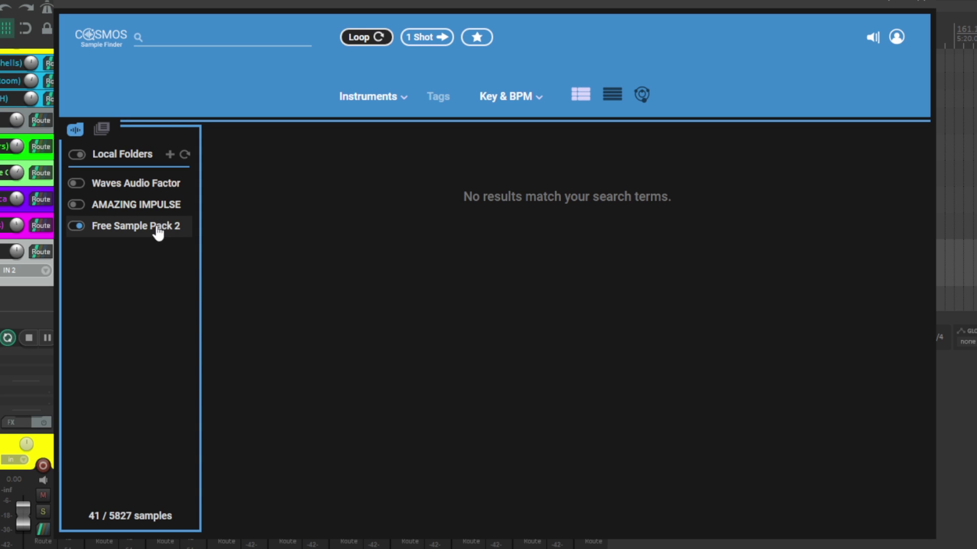
click(422, 42)
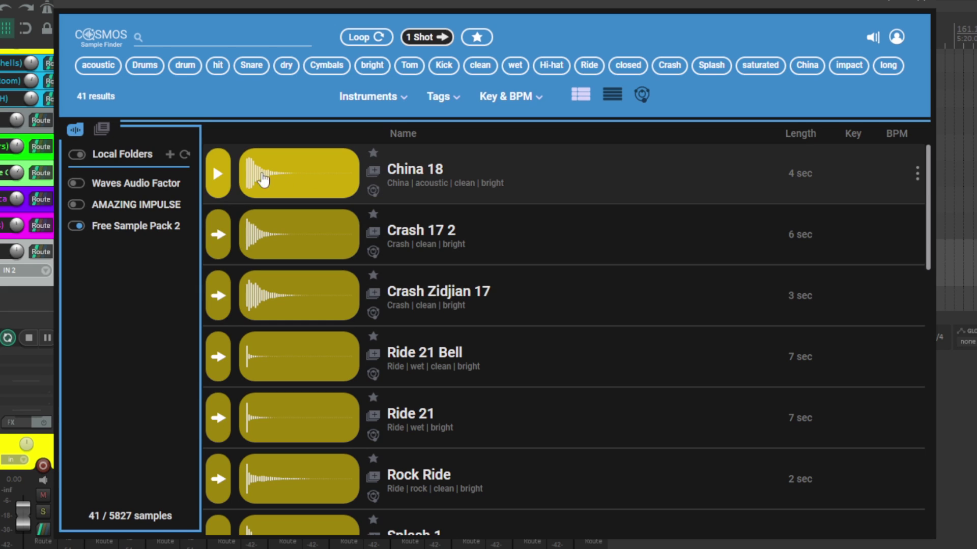
- Audition the China 18, Crash 17 2, Crash Zidjian 17 and Ride 21 Bell samples and look through the list
click(220, 180)
click(219, 235)
click(216, 297)
click(217, 363)
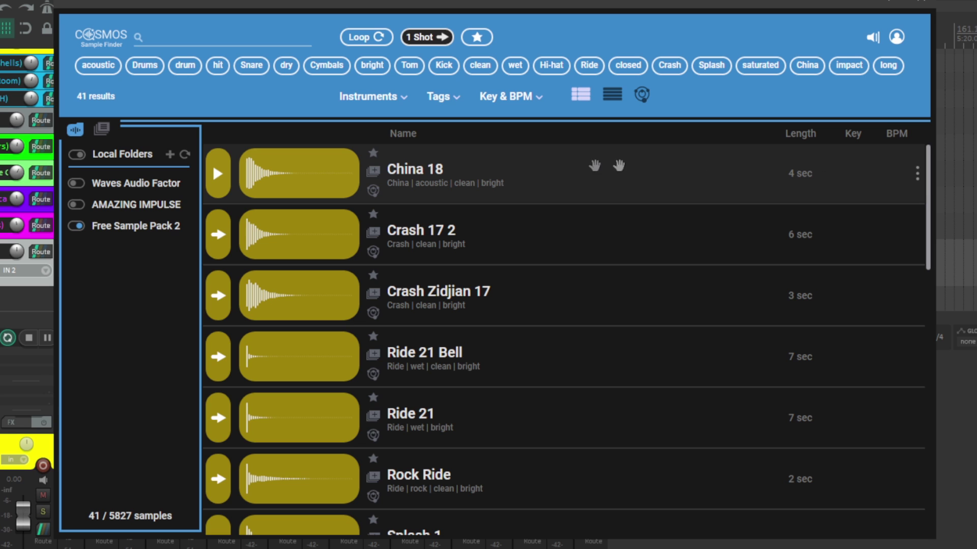
scroll(564, 244, down, 4)
scroll(568, 249, up, 4)
- Edit the tags of the China 18 sample, removing bright and adding rock and heavy metal
mouse_move(417, 176)
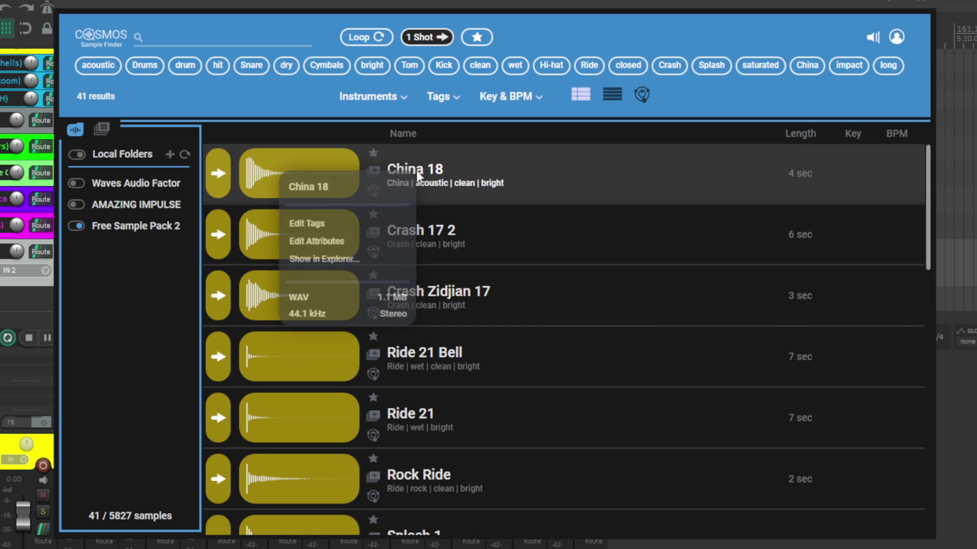
click(358, 223)
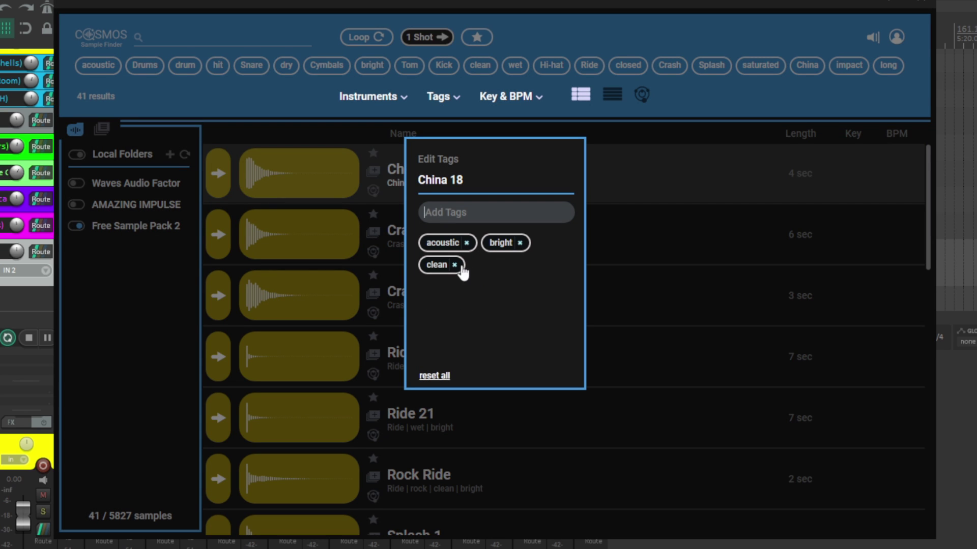
click(520, 243)
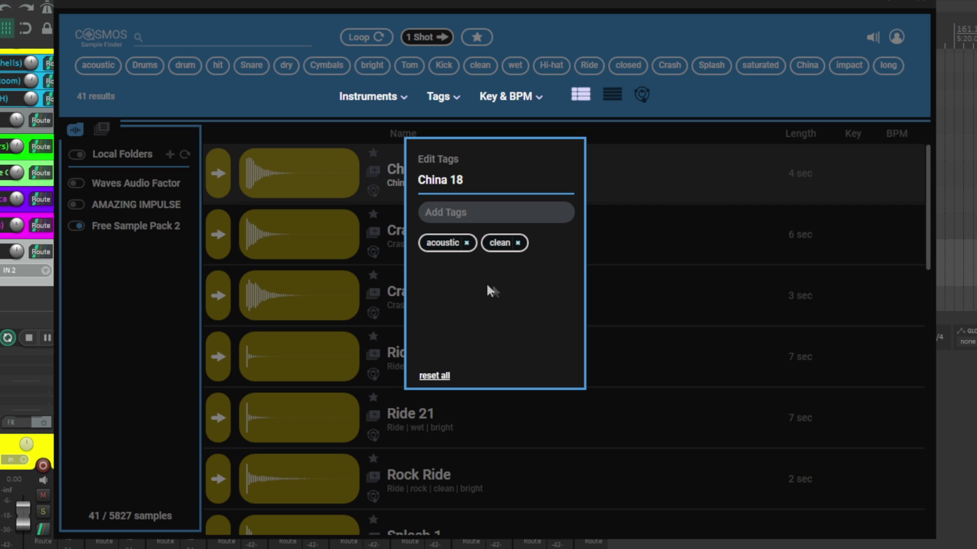
click(455, 213)
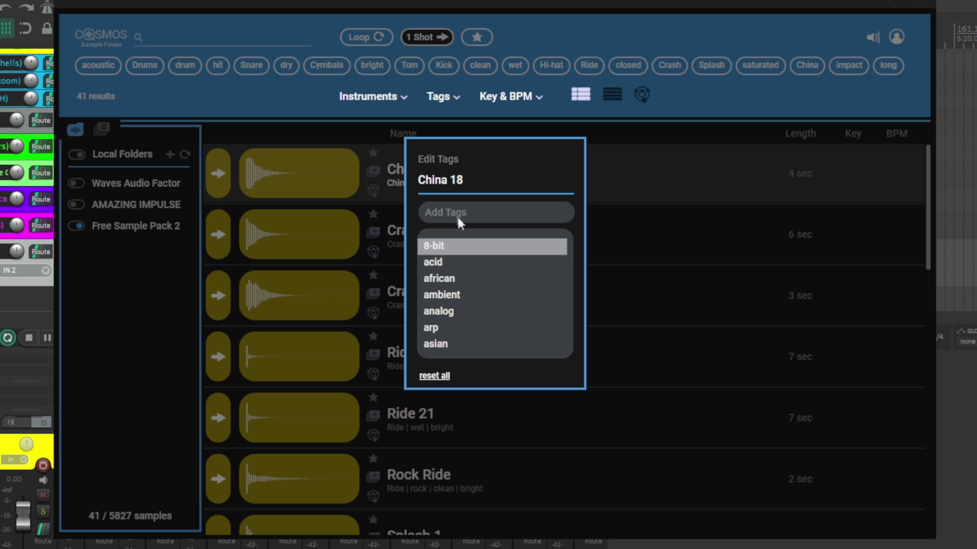
text(roc)
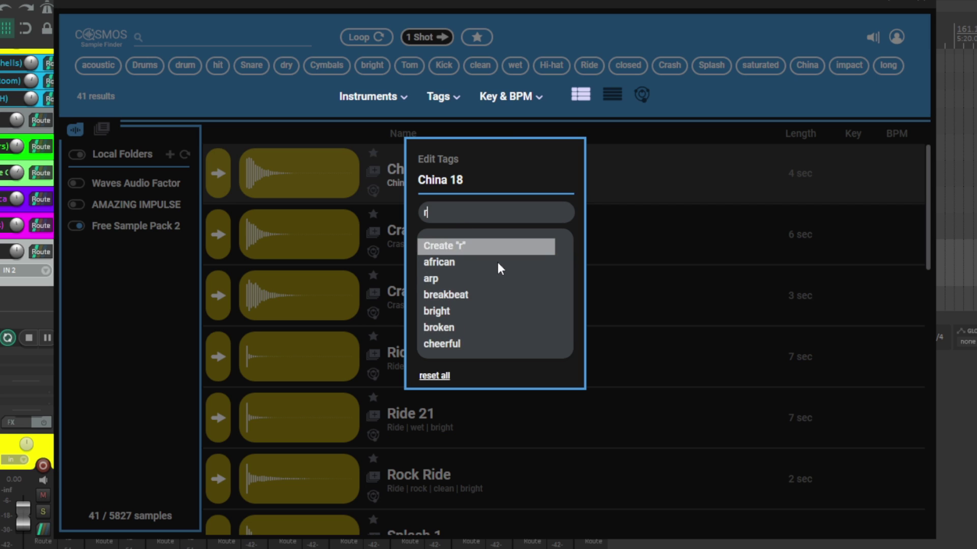
click(458, 296)
click(466, 213)
text(met)
click(451, 262)
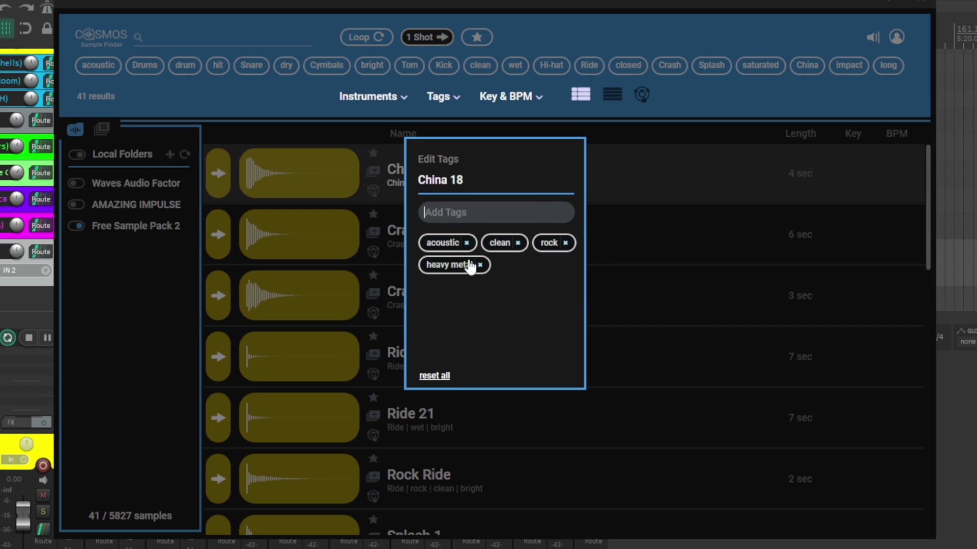
click(611, 168)
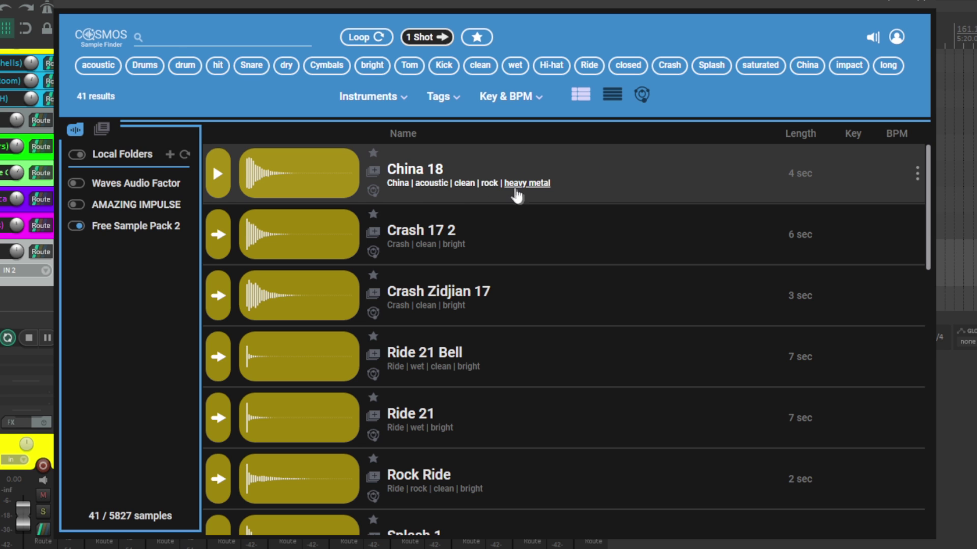
- Add the tags rock and heavy metal to the Splash 2 sample
scroll(590, 267, down, 3)
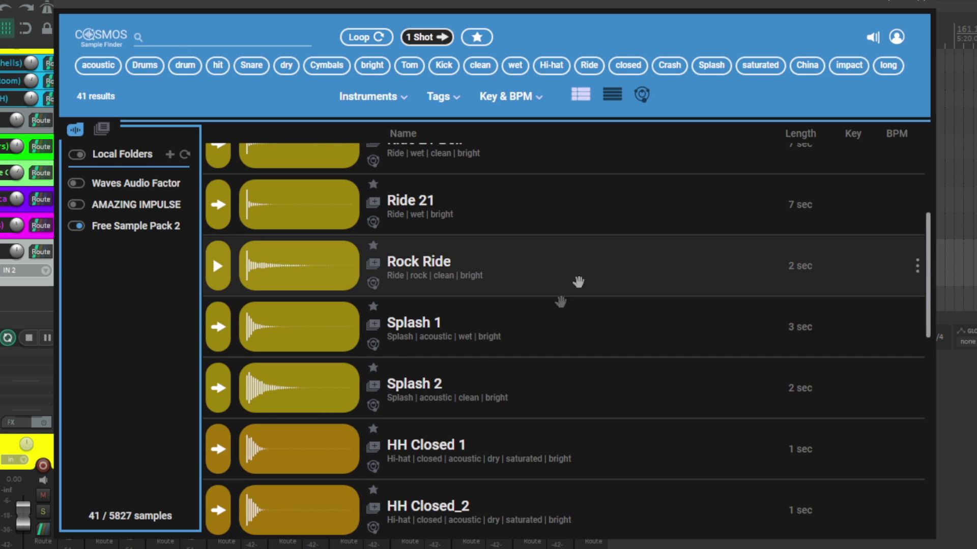
right_click(417, 383)
click(349, 423)
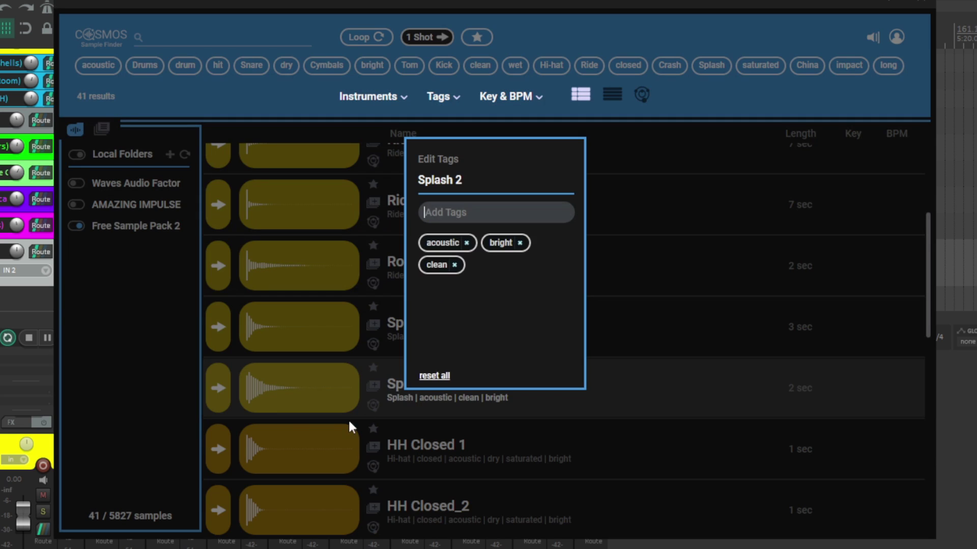
click(456, 218)
text(rock)
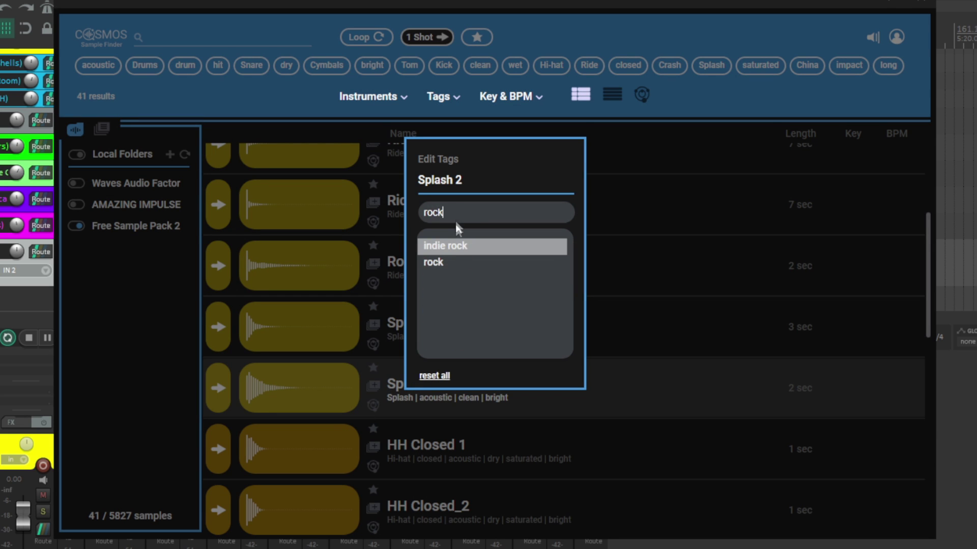
click(444, 262)
click(590, 218)
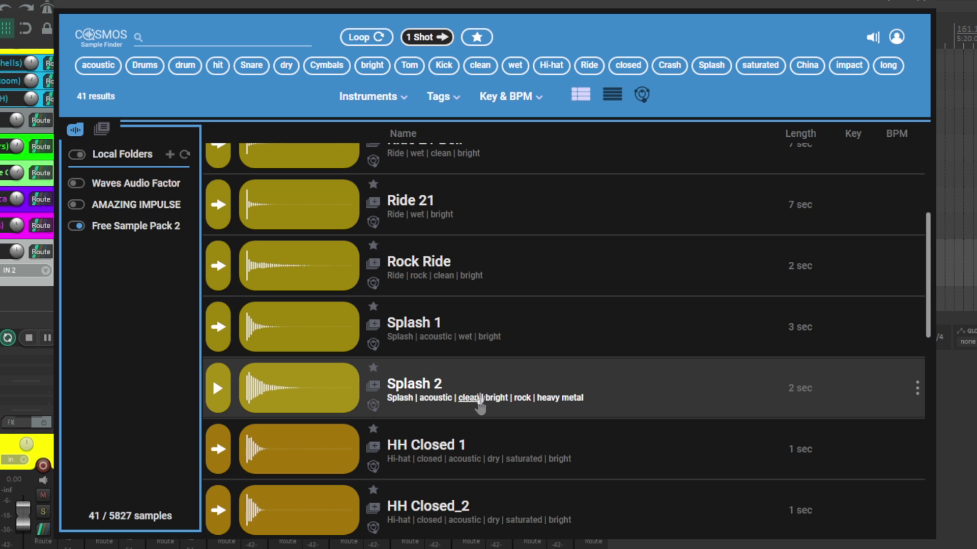
- Search the samples for "heavy", narrowed by the heavy metal tag, and clear the search
scroll(405, 398, up, 4)
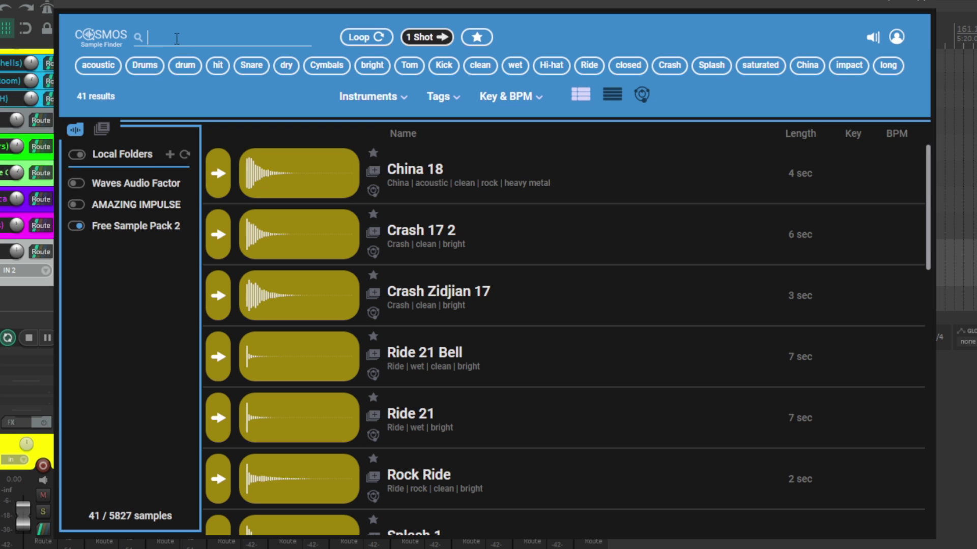
text(eavy)
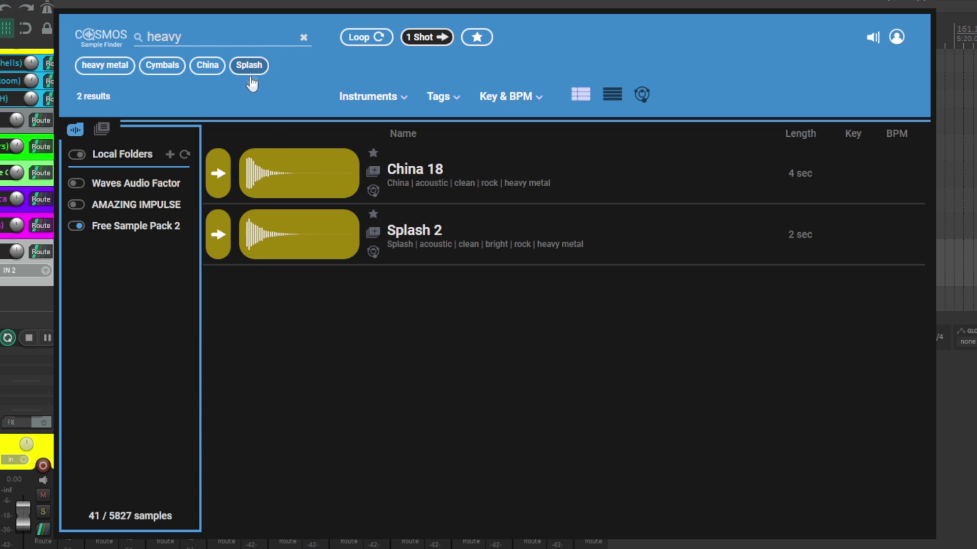
click(127, 67)
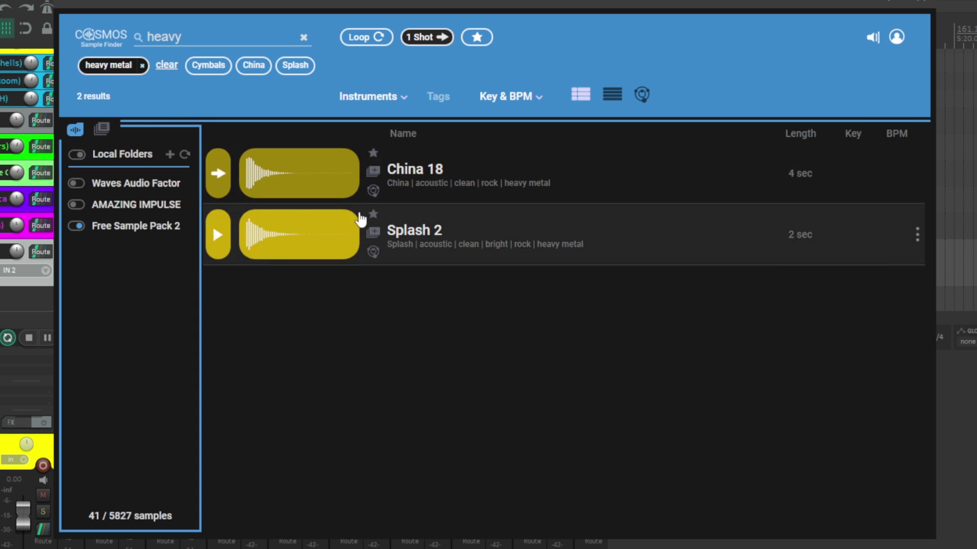
click(167, 67)
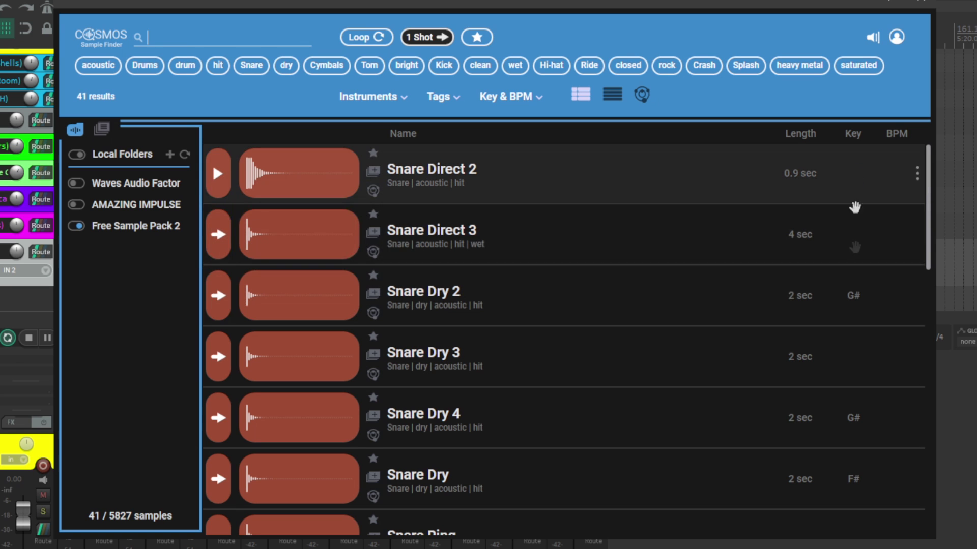
- Filter the samples by the key F, try a neighbouring key, and clear the key filter
click(516, 99)
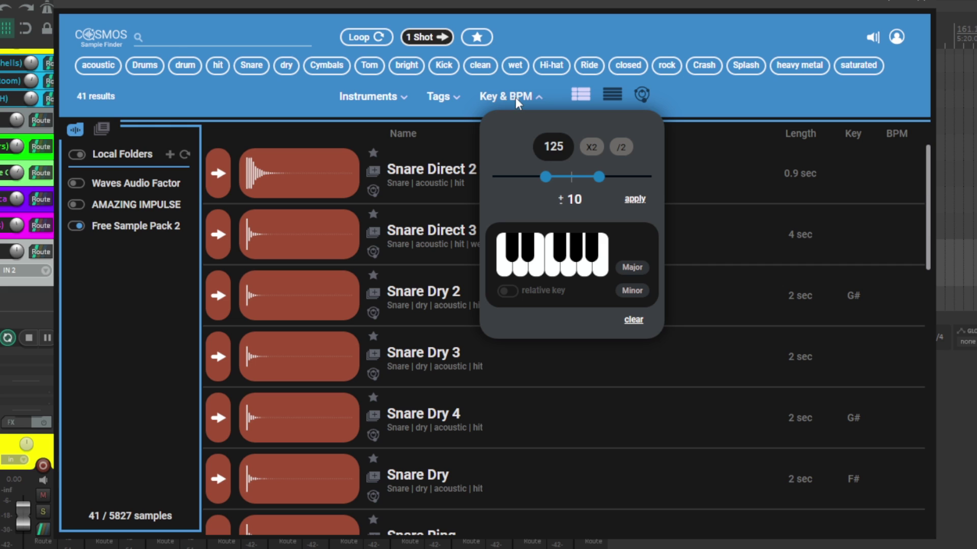
click(552, 270)
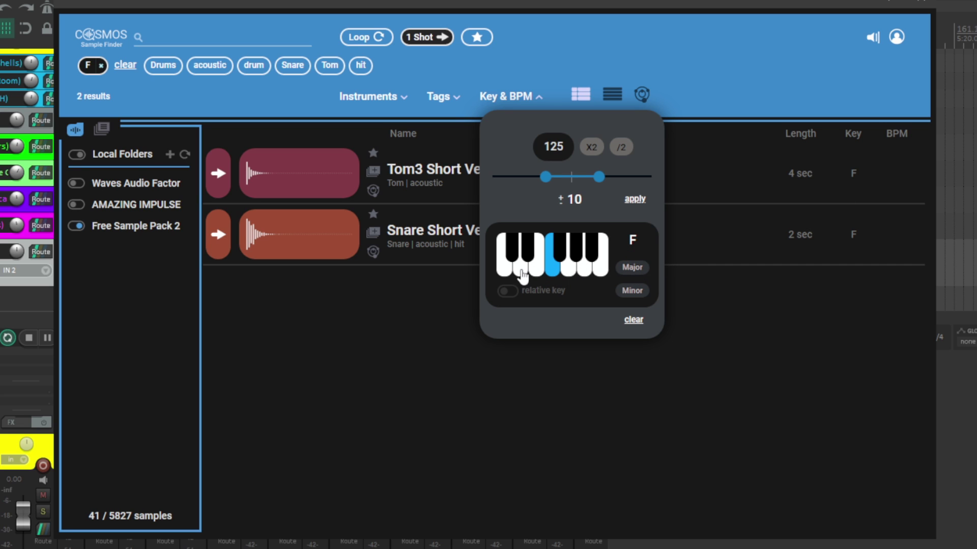
click(538, 275)
click(539, 269)
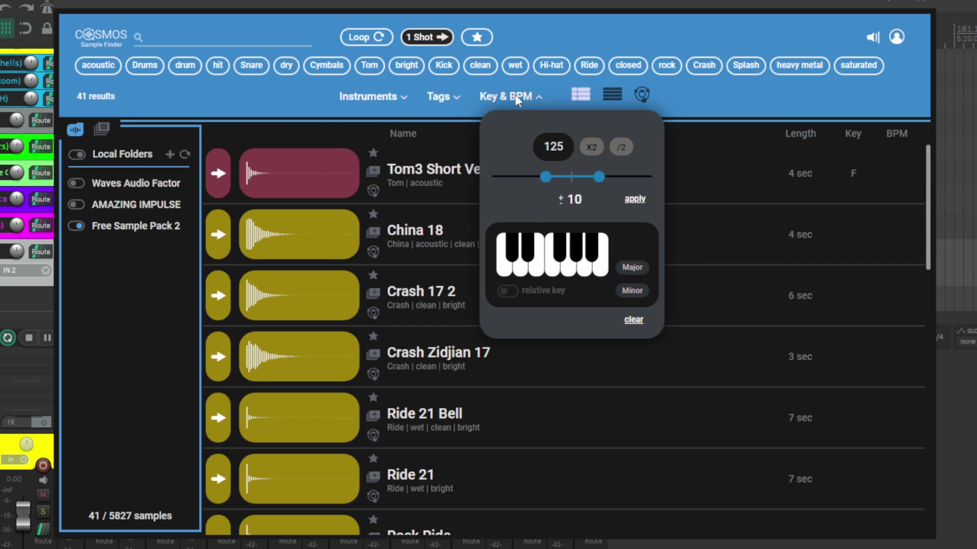
- Look through the available tags and show the samples in the compact list view
click(451, 100)
click(444, 99)
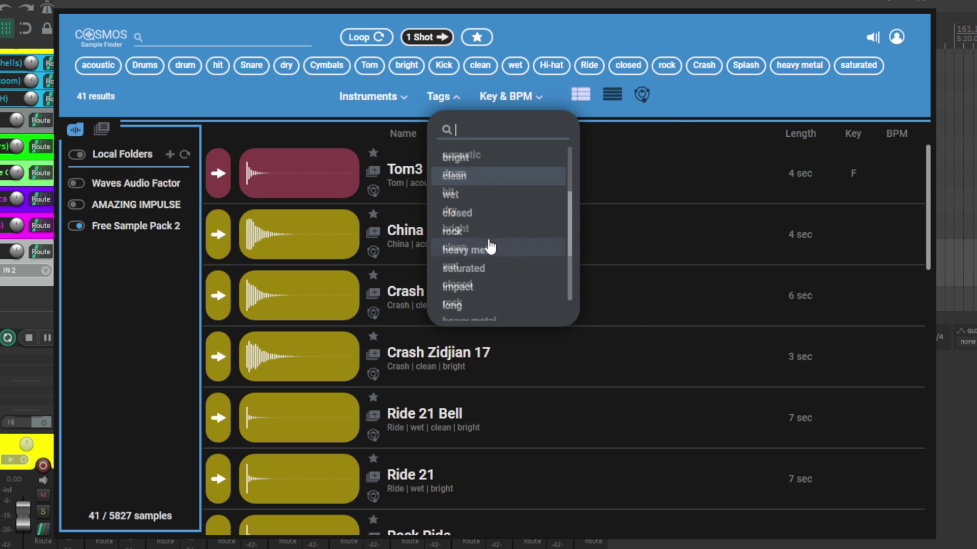
click(610, 102)
click(614, 100)
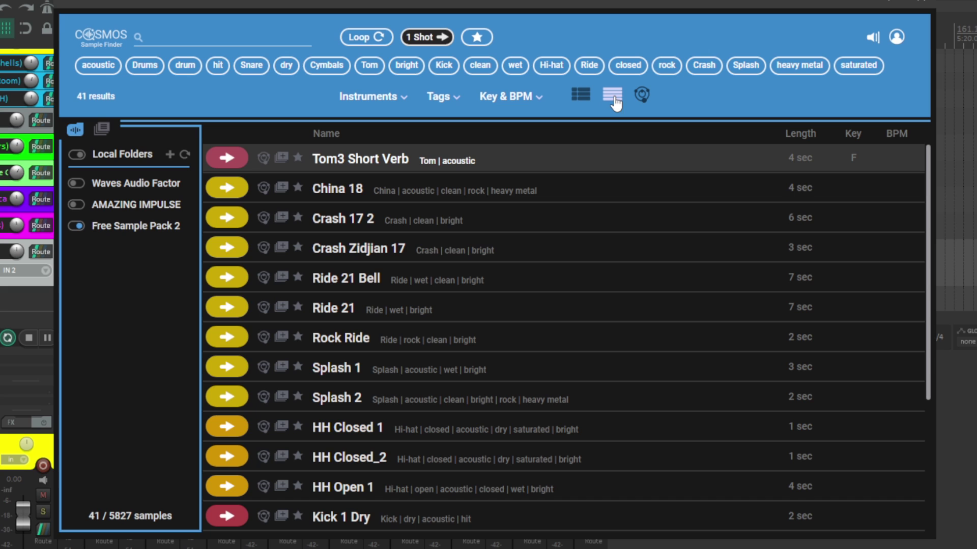
- Switch to the sample map and audition several of the snare samples, including Snare Direct 2, Snare Dry 2 and Snare Dry
click(642, 95)
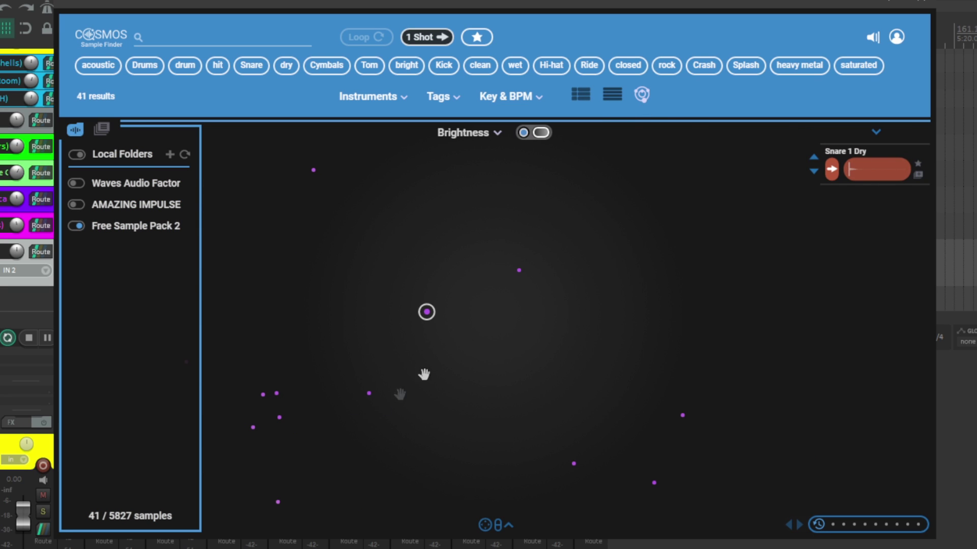
click(519, 270)
click(314, 170)
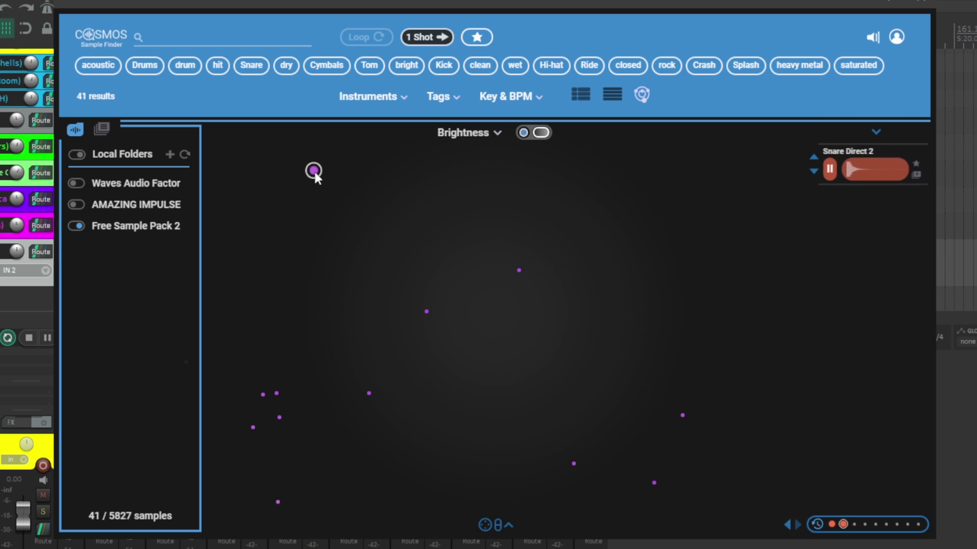
click(277, 393)
click(279, 417)
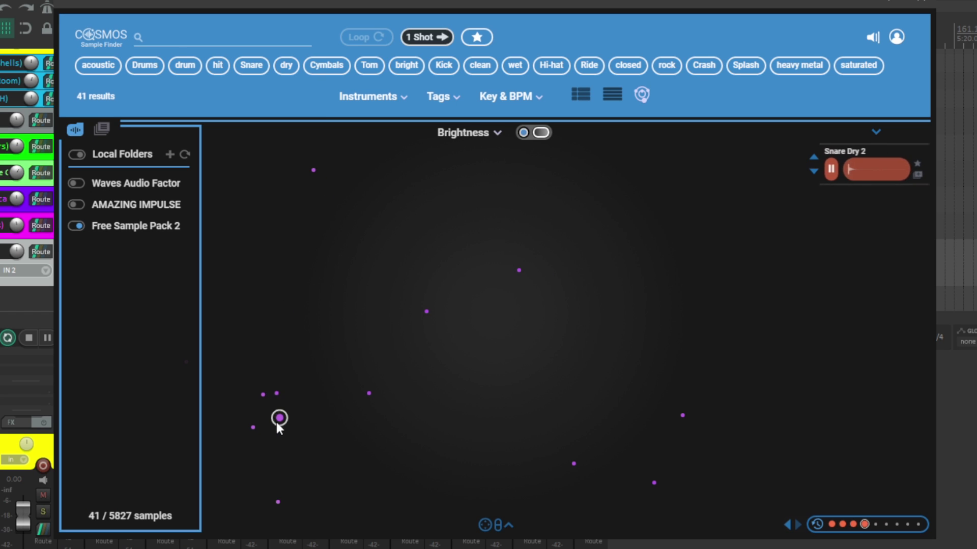
click(573, 464)
click(654, 484)
- Audition cymbal and tom samples in different areas of the map, including Splash 1, Ride 21, Tom3 Short Verb and Tom2 14
scroll(509, 275, down, 3)
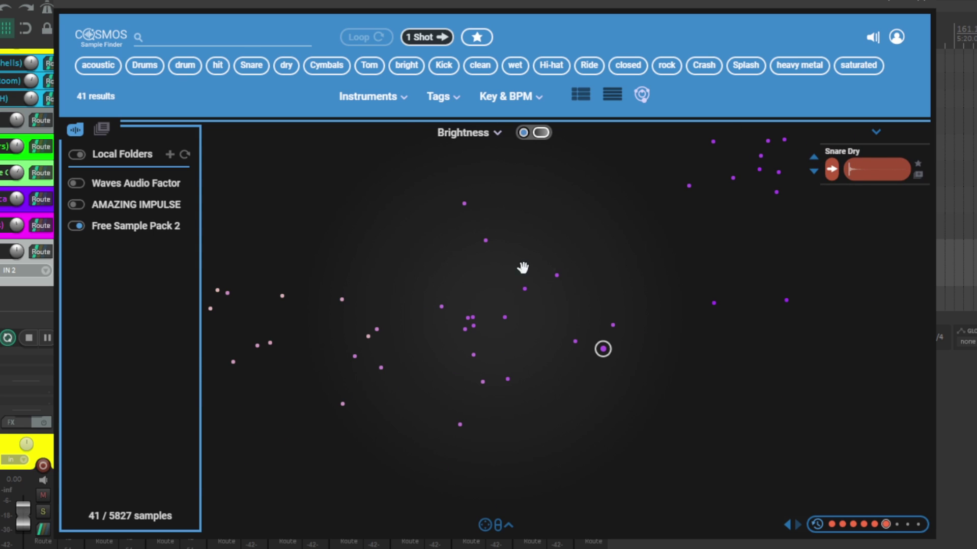
click(777, 192)
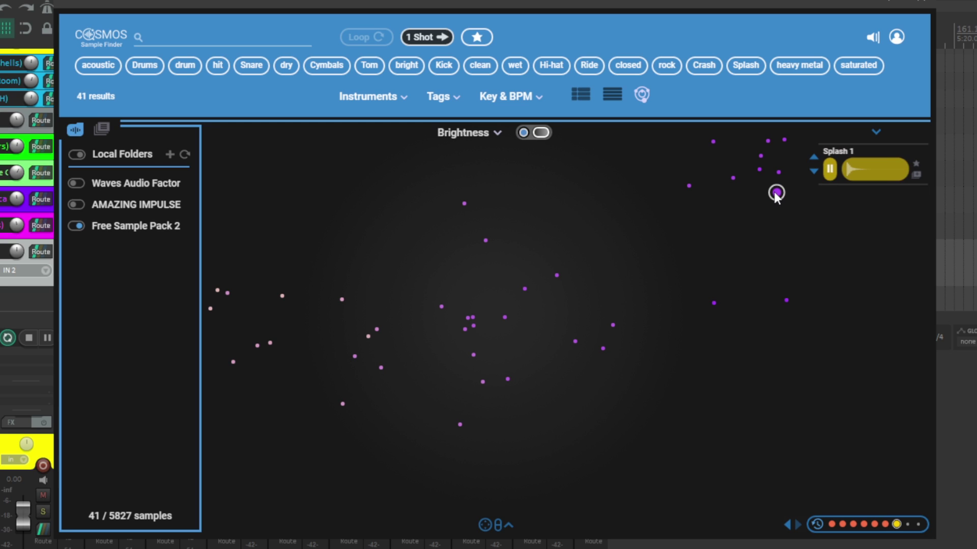
click(733, 178)
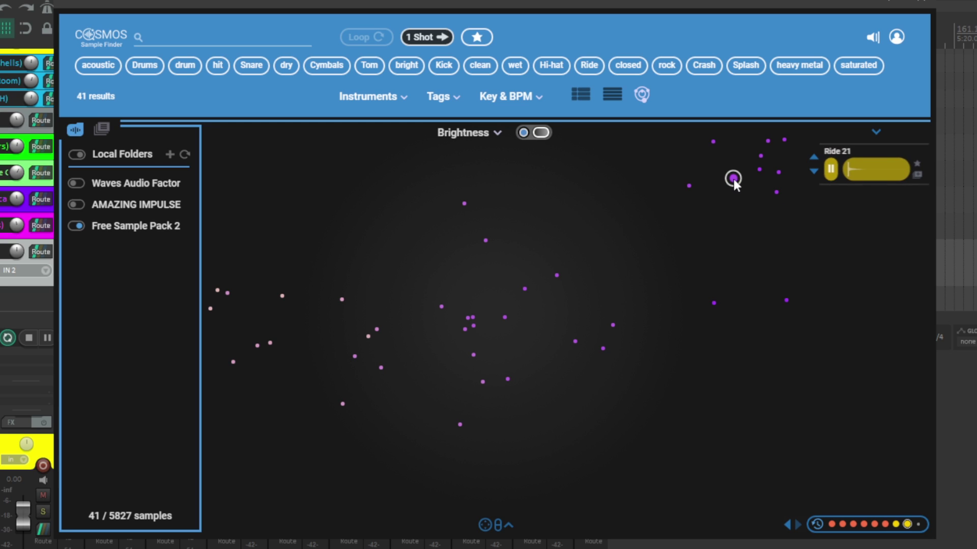
click(713, 141)
click(217, 291)
click(227, 294)
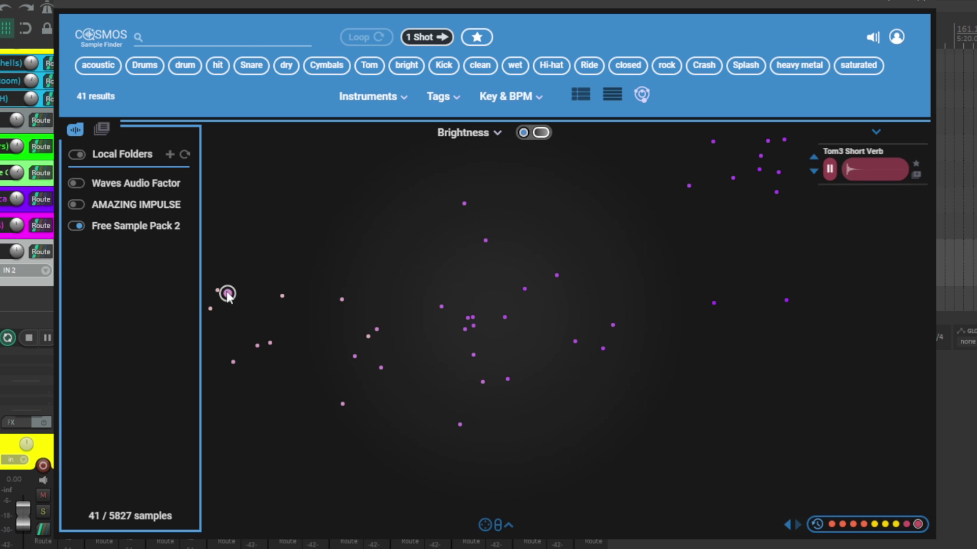
click(270, 343)
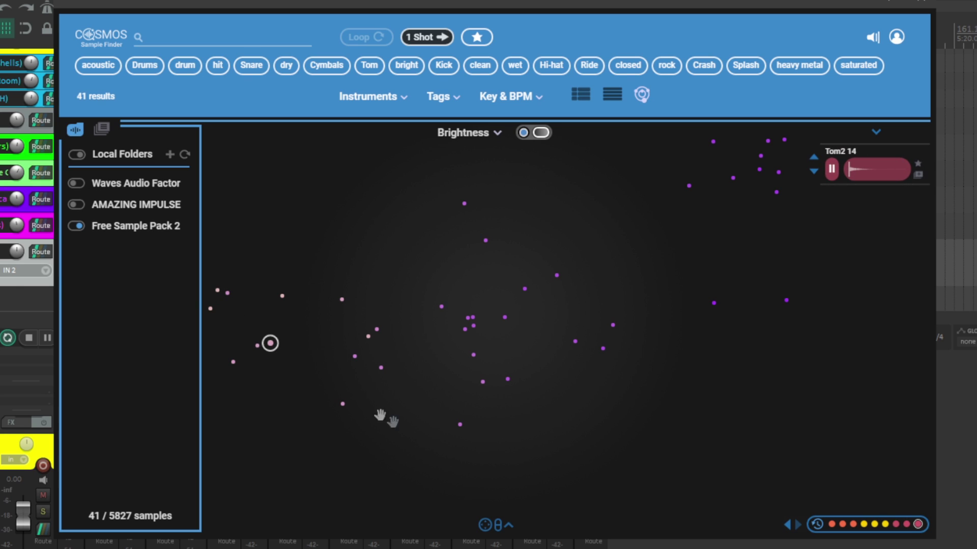
- Reveal the map's navigation controls and use them to shift the map and zoom in and out
click(509, 525)
click(495, 475)
click(461, 477)
click(461, 477)
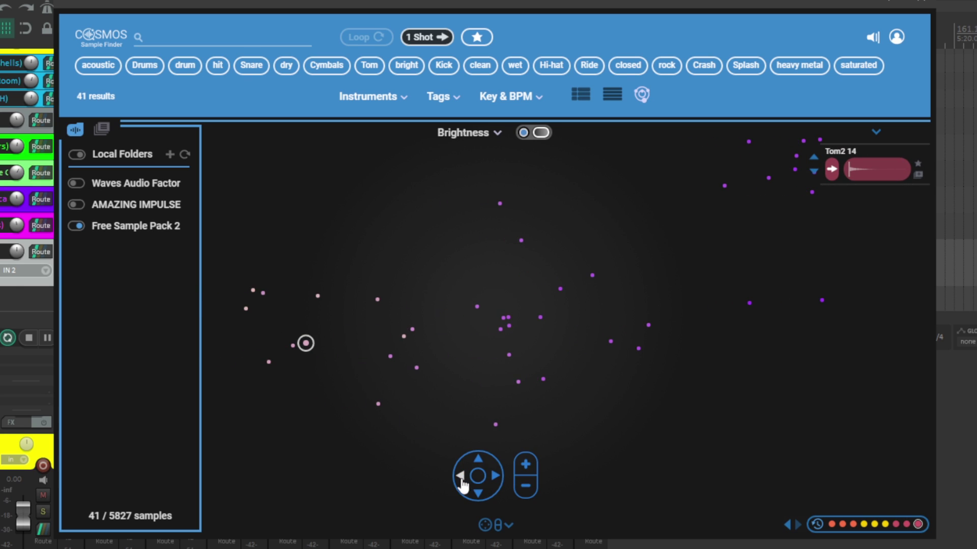
click(479, 460)
click(525, 464)
click(525, 486)
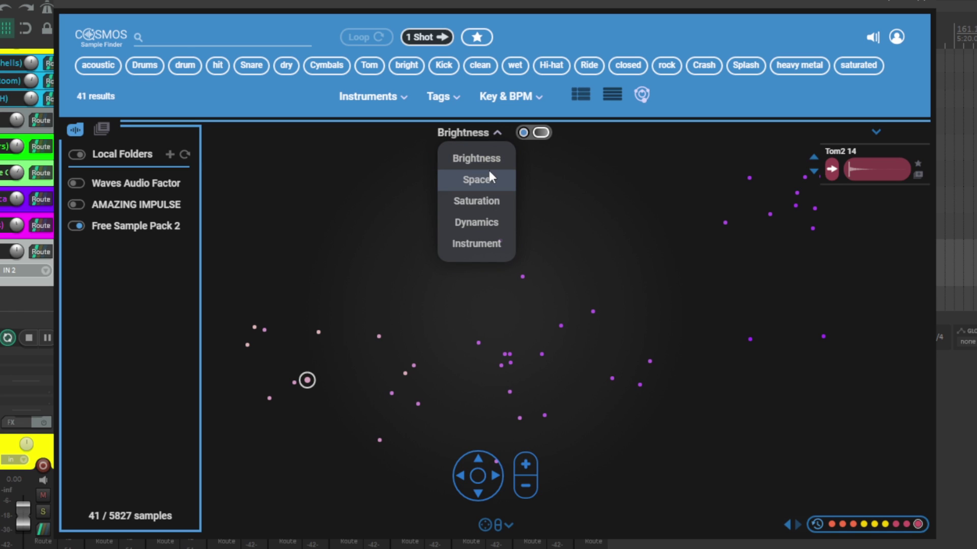
- Arrange the sample map by Saturation and return to the detailed waveform list
click(477, 204)
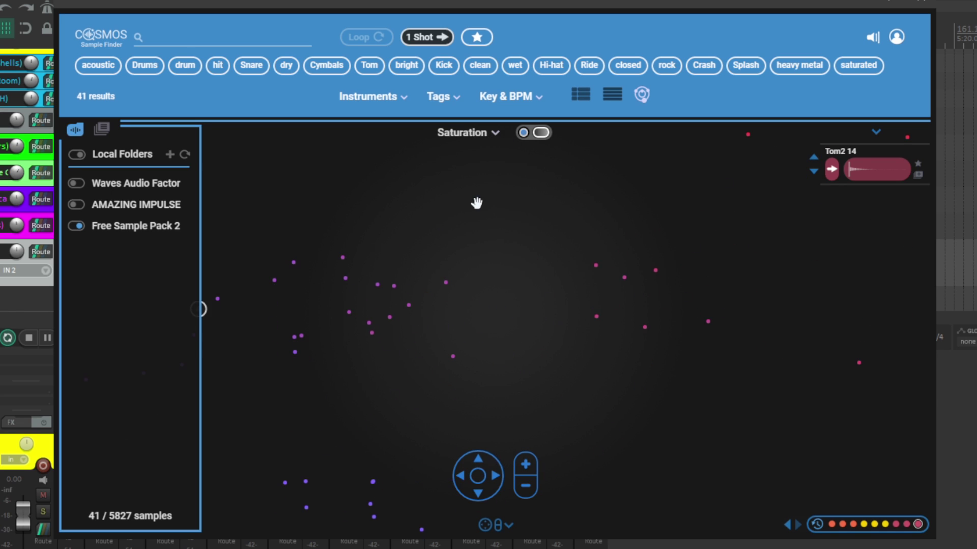
mouse_move(496, 137)
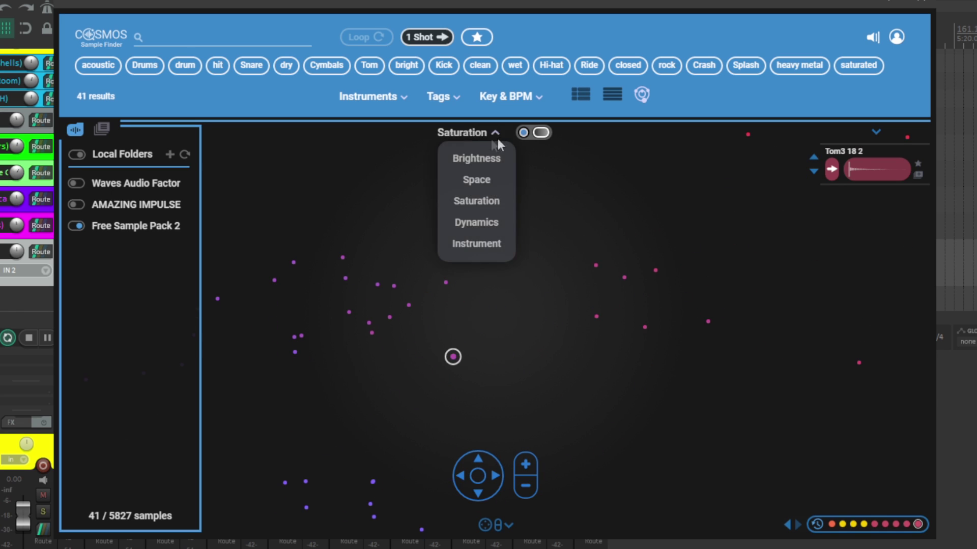
click(582, 96)
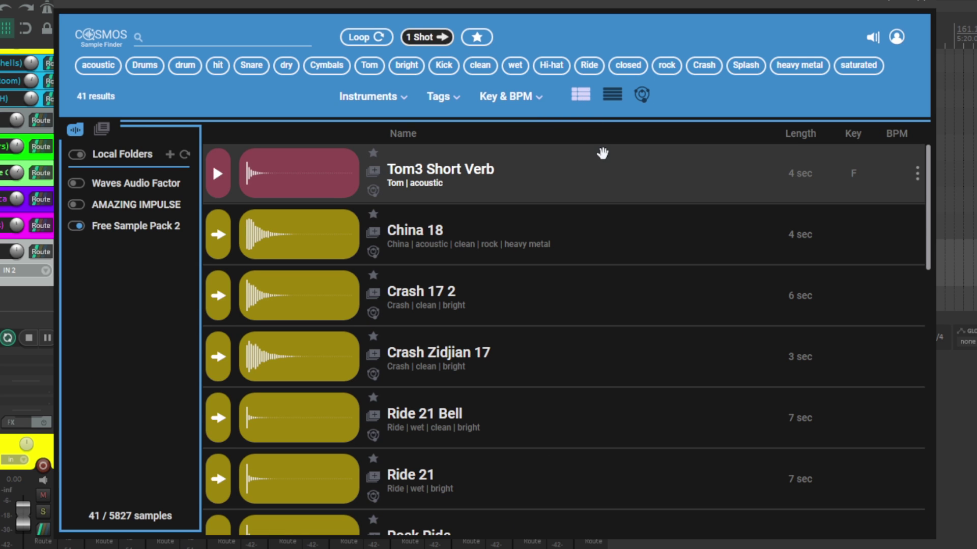
- Turn off the one-shot filter, mark Snare Dry 2 as a favourite, and show only favourite samples
click(477, 38)
click(477, 38)
click(443, 37)
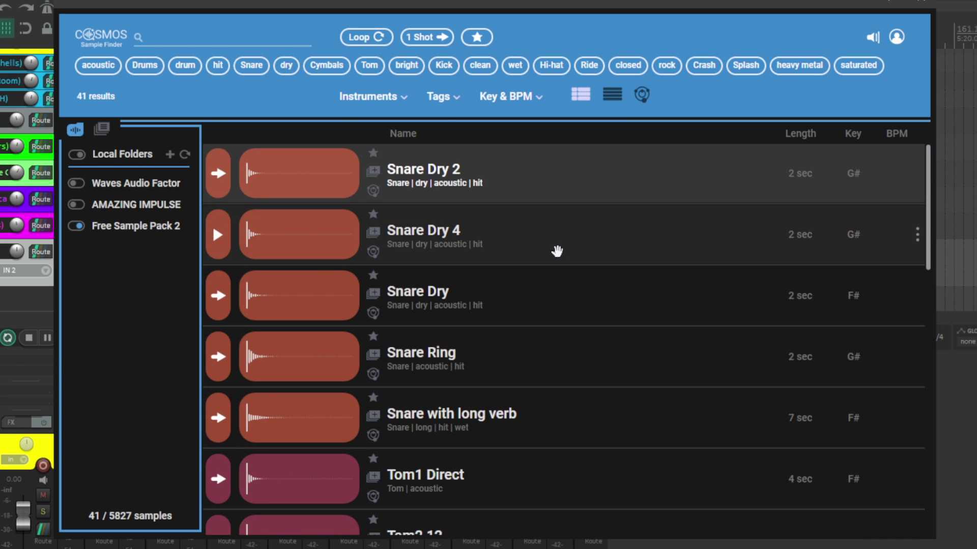
click(373, 154)
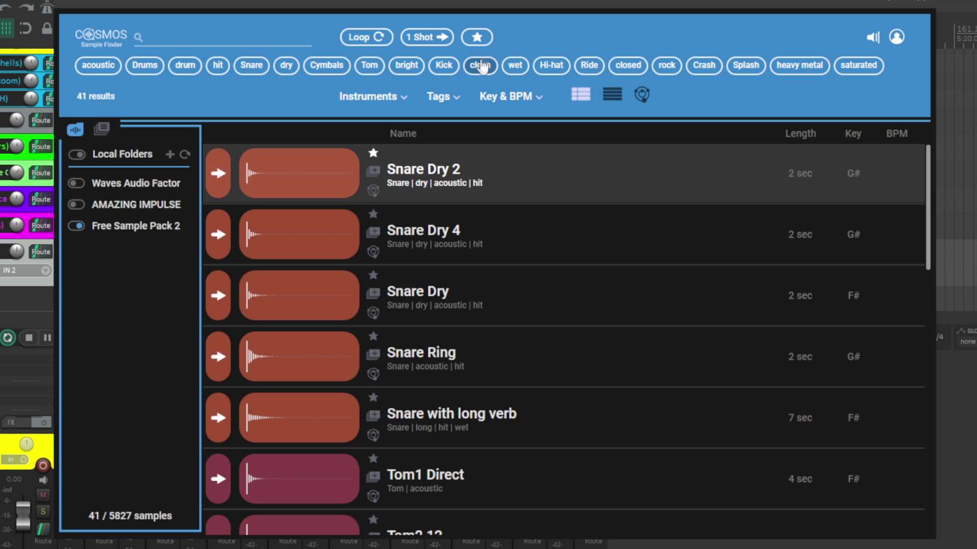
click(476, 37)
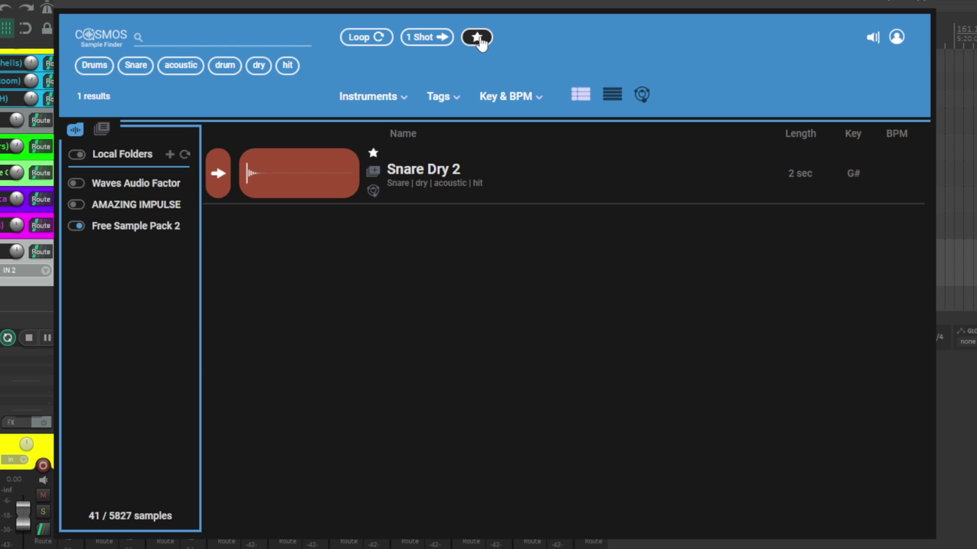
- Show only one-shot samples and switch off the AMAZING IMPULSE and Free Sample Pack 2 folders
click(430, 42)
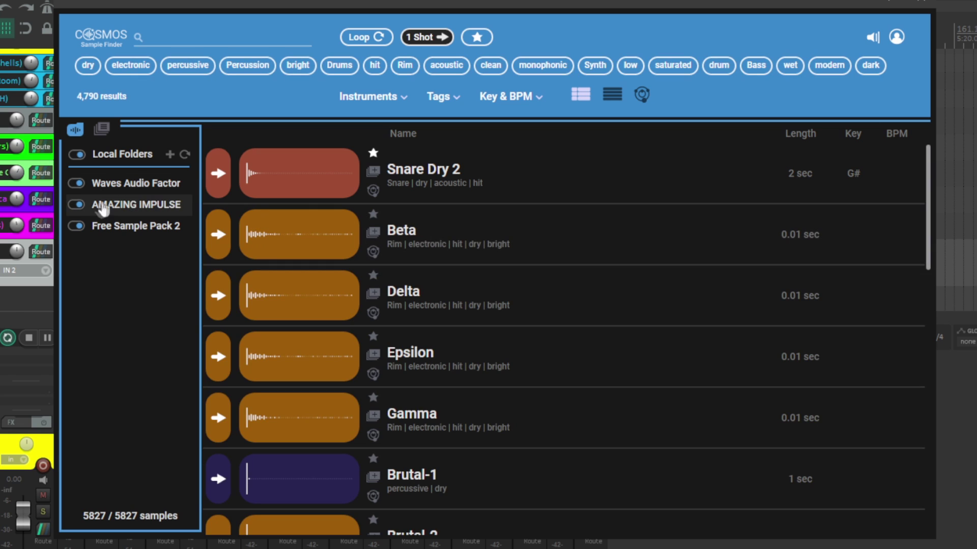
click(77, 205)
click(77, 226)
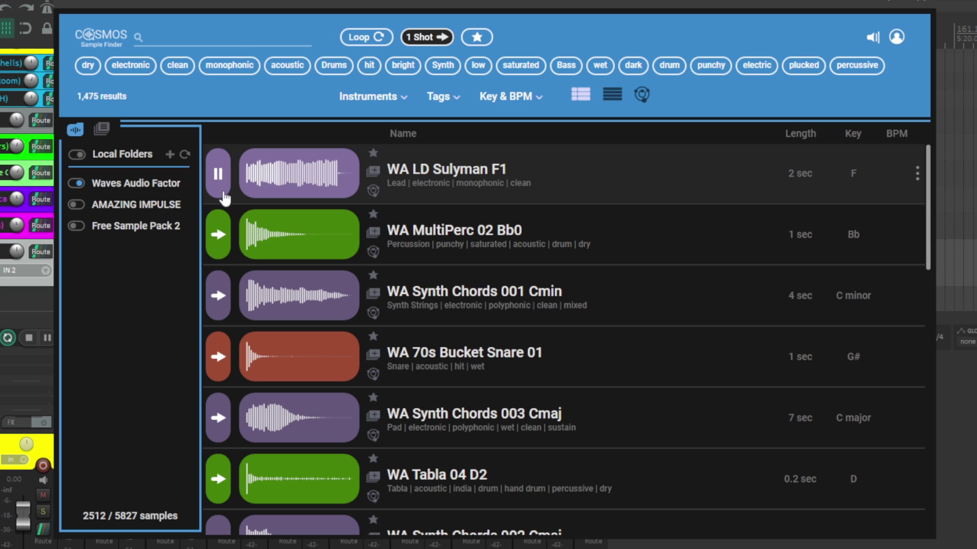
- Audition a variety of one-shots down the Waves Audio Factor list, such as WA Synth Chords 001 Cmin and WA ML Round Bells C3
click(218, 237)
click(219, 282)
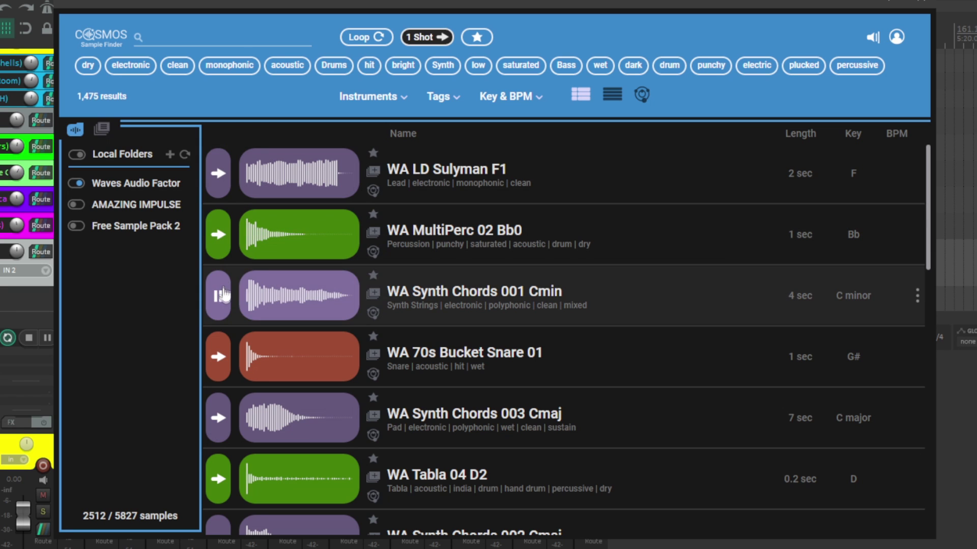
click(221, 356)
click(222, 419)
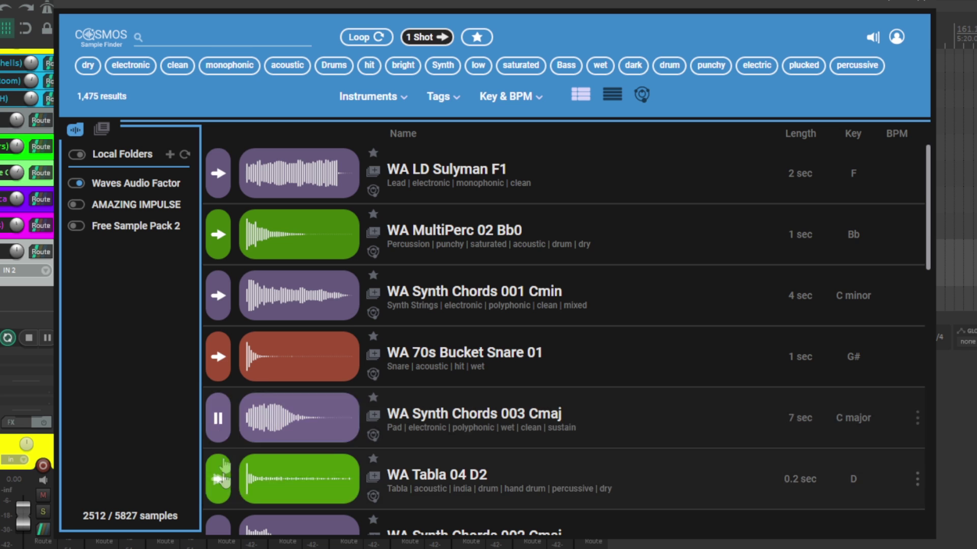
scroll(220, 468, down, 3)
click(219, 400)
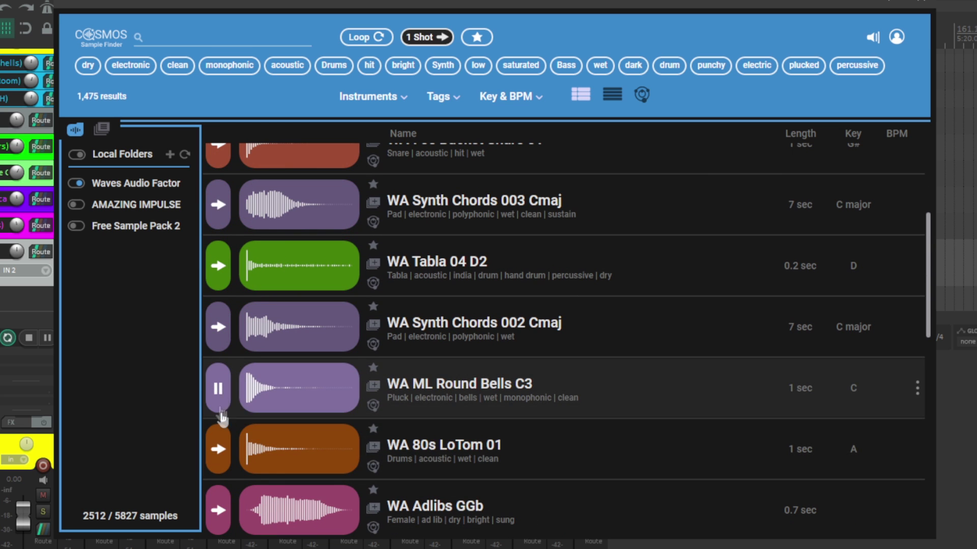
click(218, 446)
scroll(219, 423, down, 3)
click(219, 420)
scroll(220, 422, down, 2)
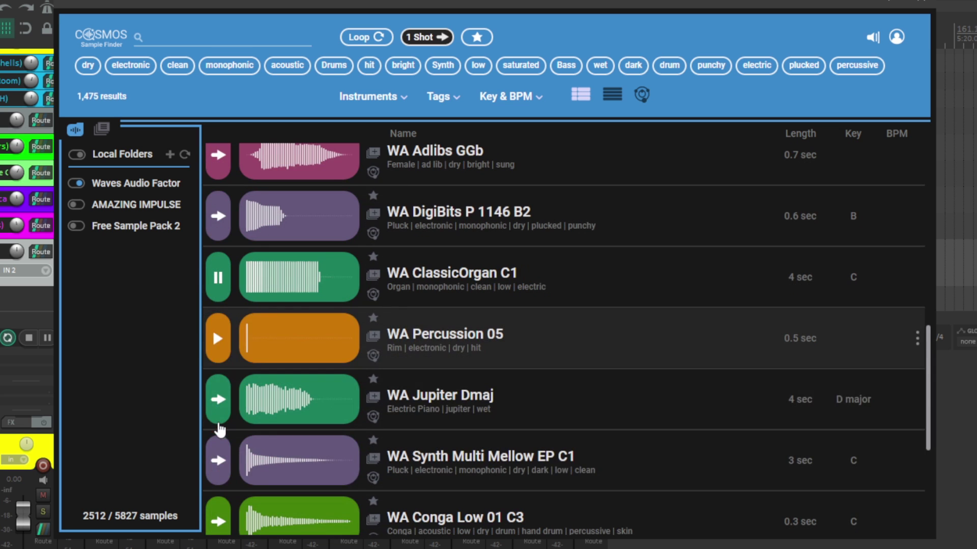
click(219, 443)
scroll(218, 447, down, 3)
click(222, 432)
click(220, 432)
- Move the sample browser aside to expose the project and place the WA Jupiter Dmaj sample on the lowest visible track
drag(381, 7, 588, 5)
drag(474, 188, 228, 263)
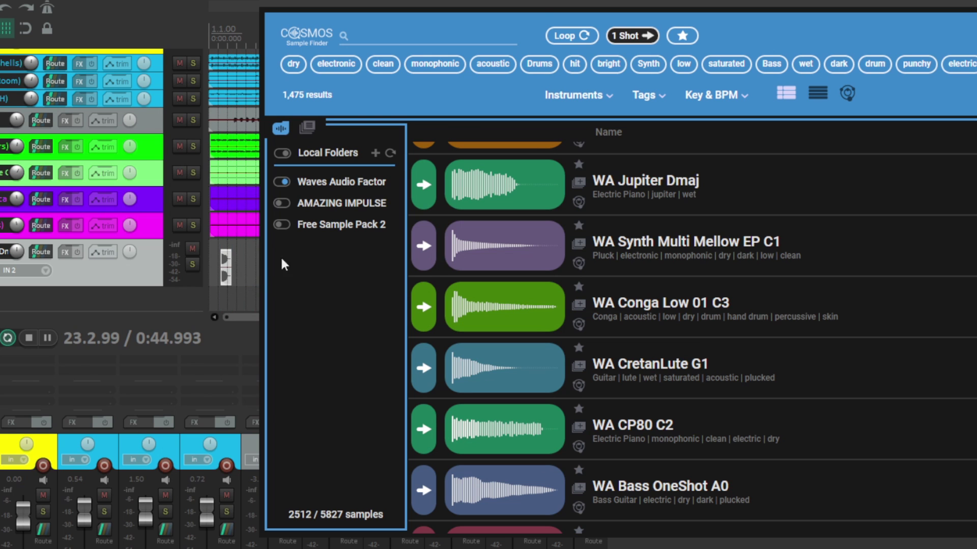
drag(377, 6, 197, 20)
- Limit the samples to the AMAZING IMPULSE folder and try to load an impulse response from it into the cabinet plug-in's path
click(103, 218)
click(102, 238)
drag(331, 16, 512, 2)
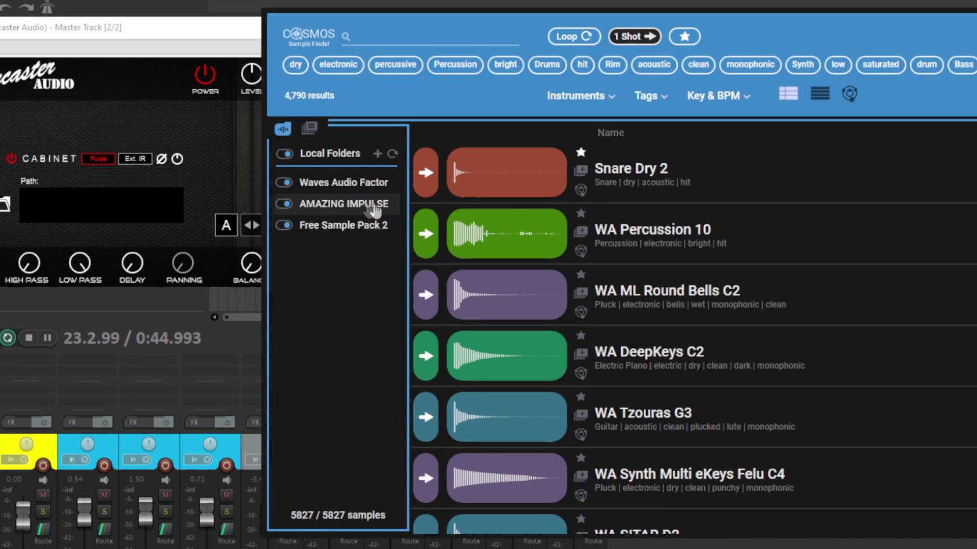
click(285, 183)
drag(656, 363, 93, 202)
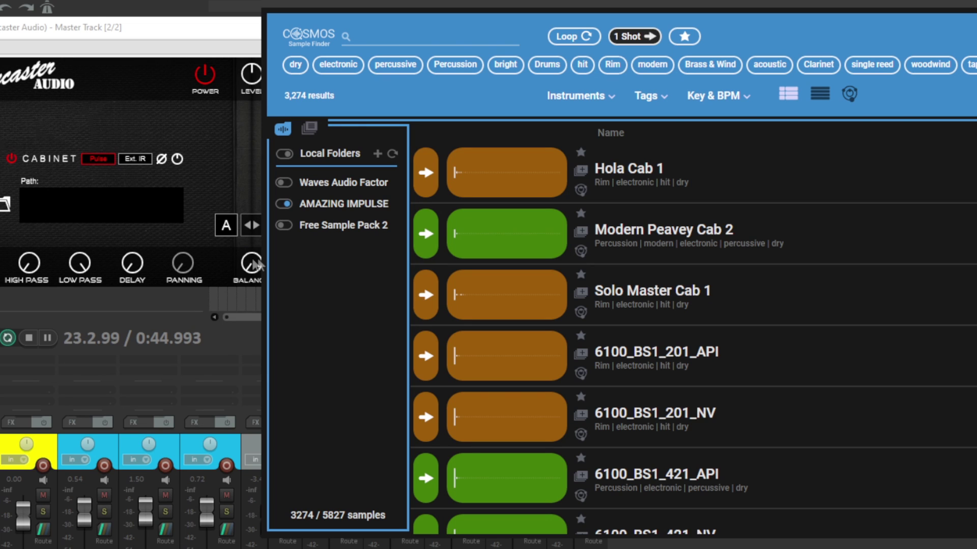
drag(529, 255, 346, 230)
drag(626, 11, 415, 21)
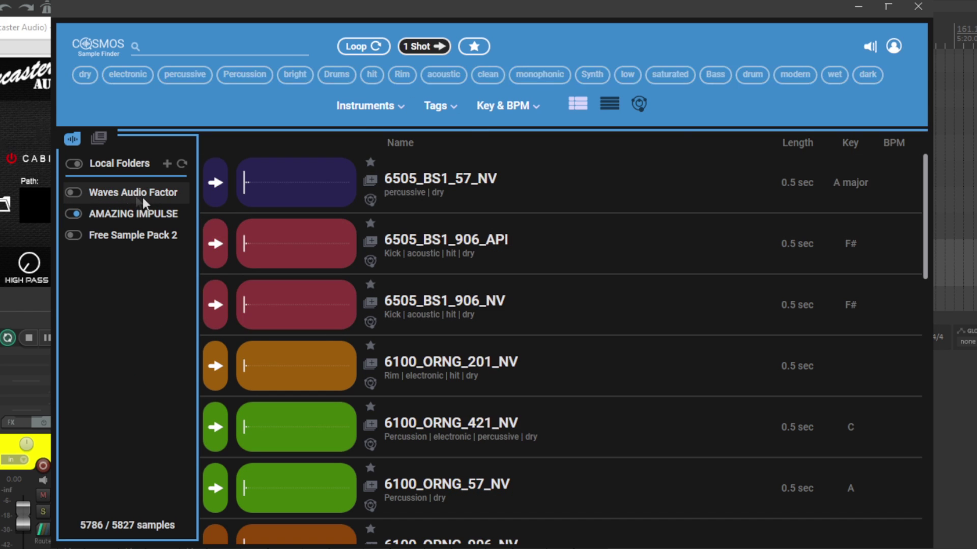
- Switch on the Waves Audio Factor and Free Sample Pack 2 folders and show only loops tagged Drums and acoustic
click(76, 193)
click(76, 236)
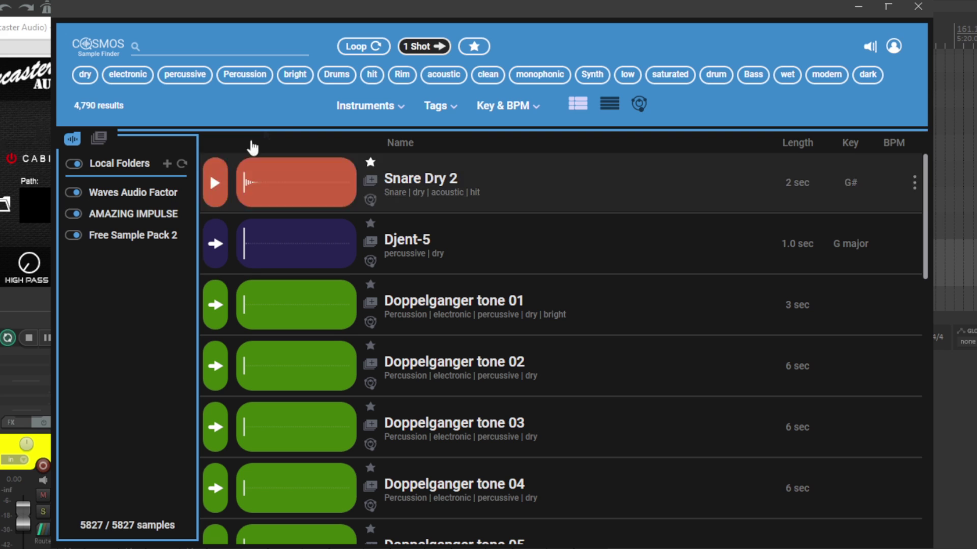
click(357, 47)
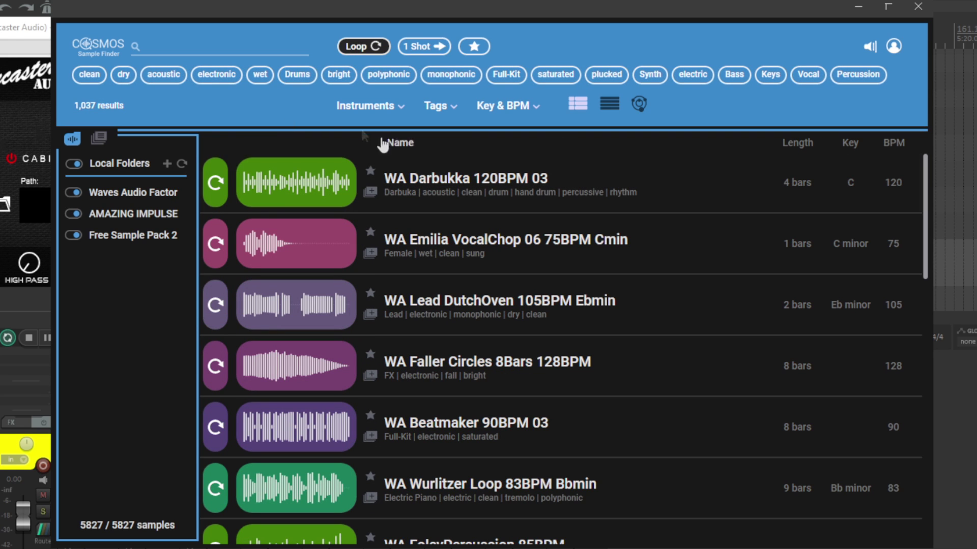
click(297, 75)
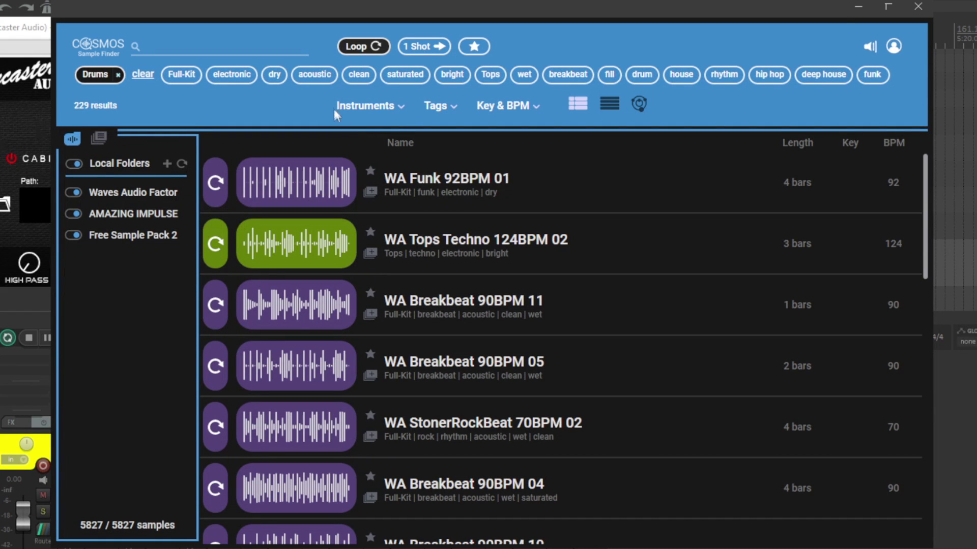
click(315, 76)
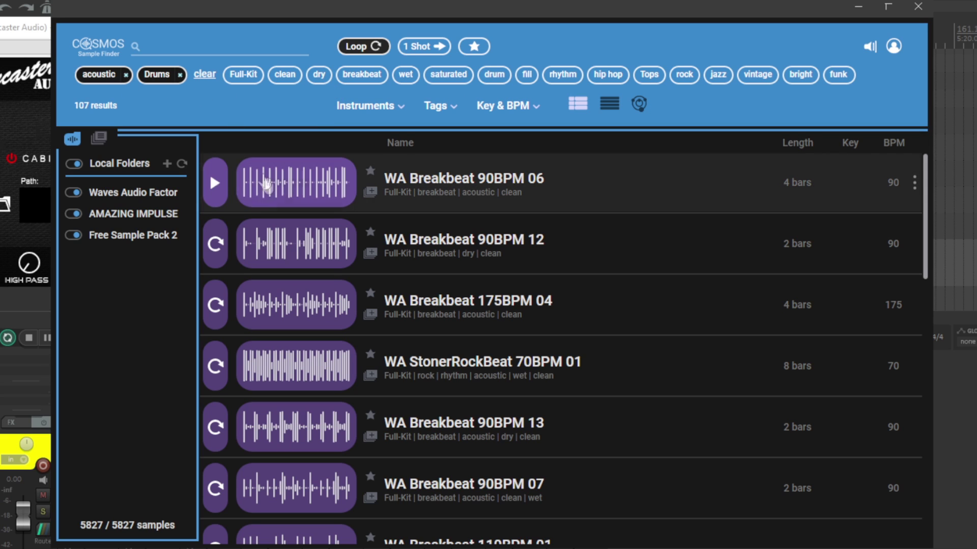
- Audition the first four loops, WA Breakbeat 90BPM 06 to WA StonerRockBeat 70BPM 01, and narrow the results with the rock tag
click(215, 185)
click(216, 247)
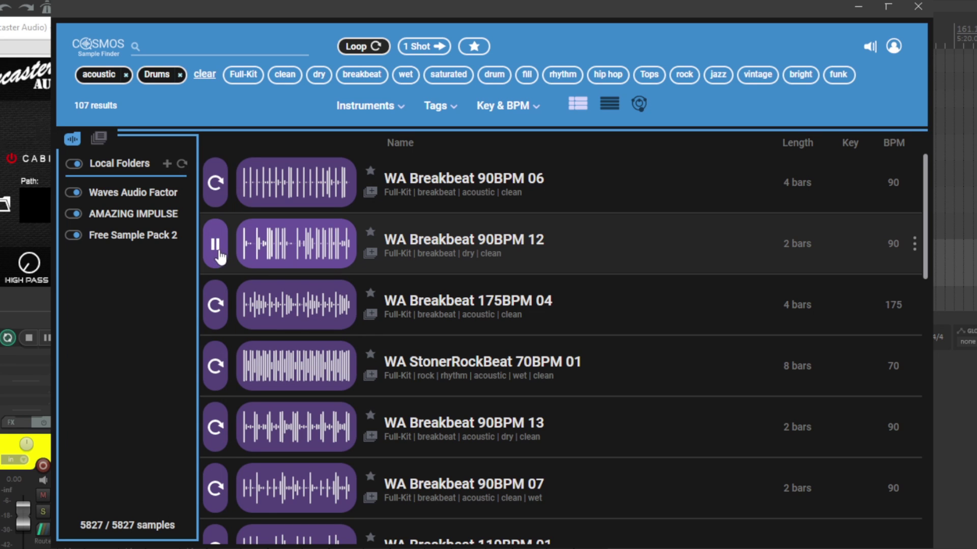
click(215, 306)
click(217, 365)
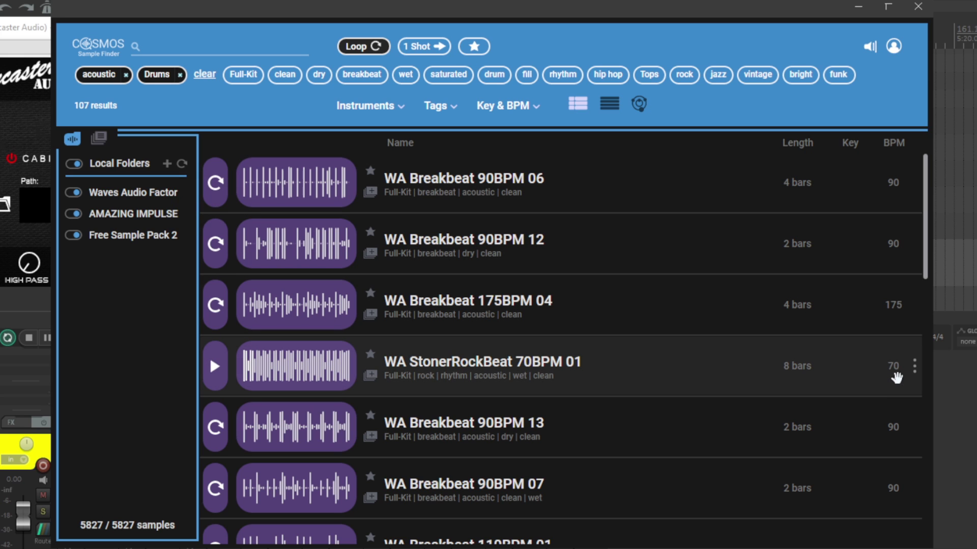
click(684, 77)
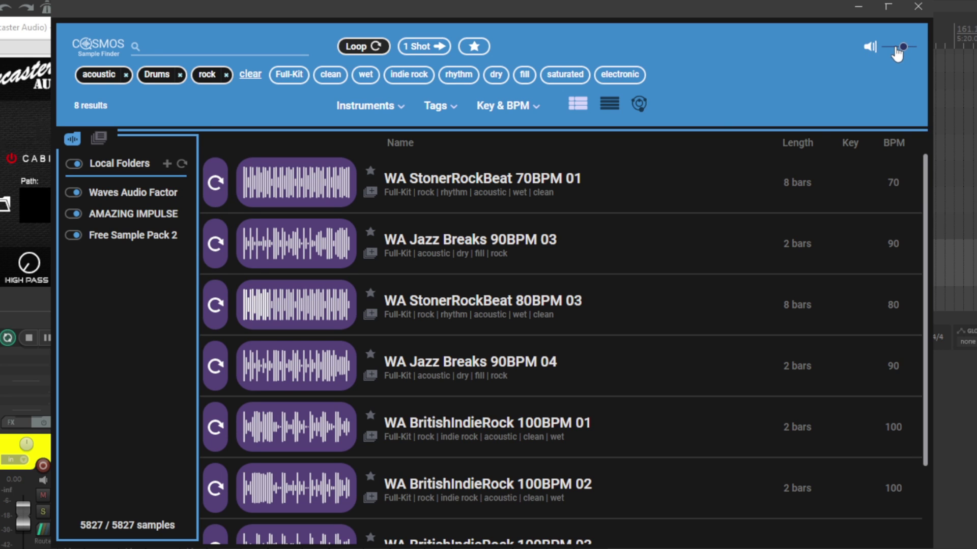
- Audition the WA Jazz Breaks 90BPM 03 loop and adjust the preview volume while it plays
click(215, 245)
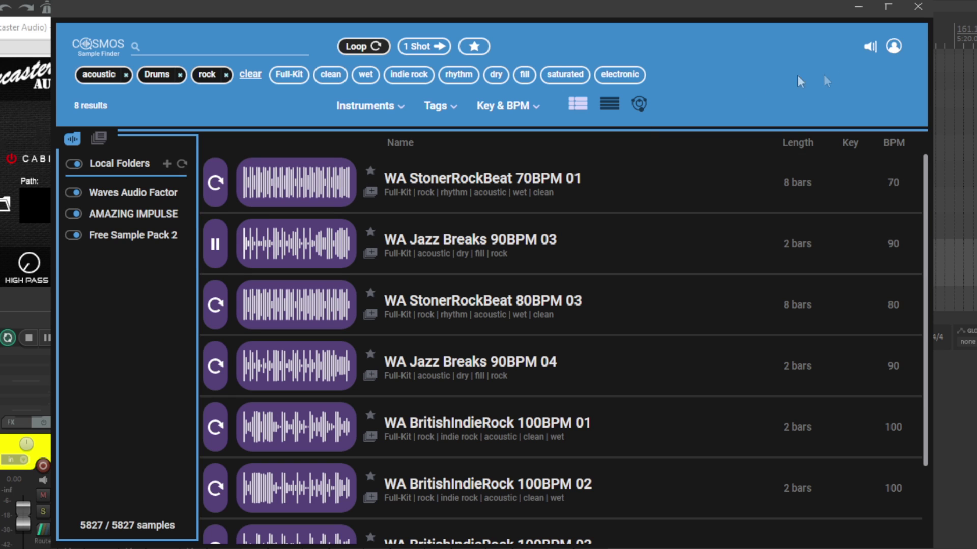
mouse_move(894, 49)
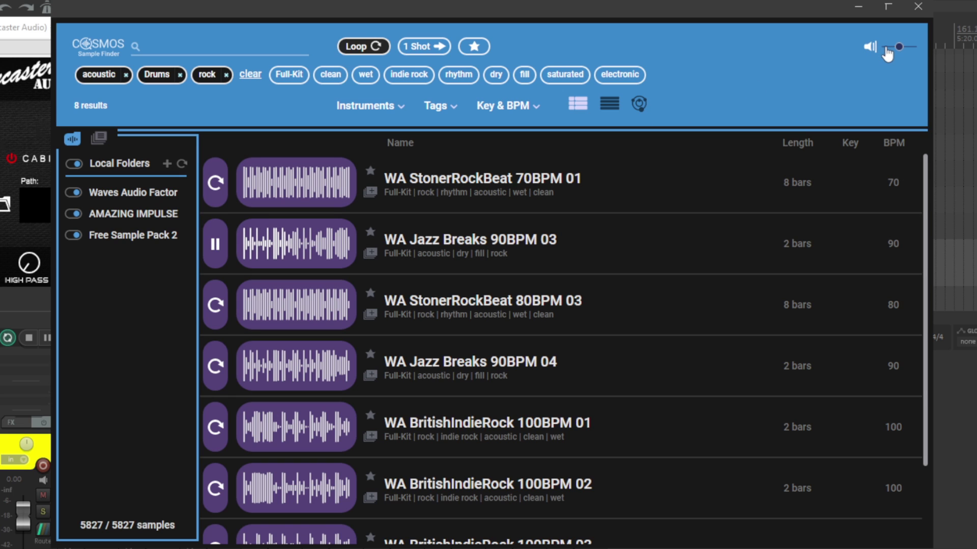
drag(899, 46, 914, 48)
- Replace the tag filters with a search for "sna" among the loops and audition WA SnareFill 110BPM 01
click(251, 74)
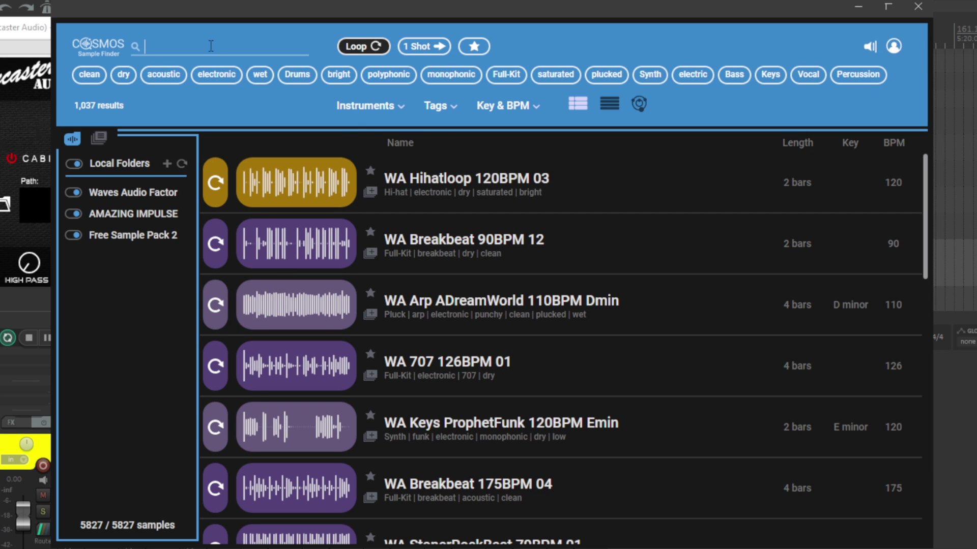
key(BackSpace)
text(sna)
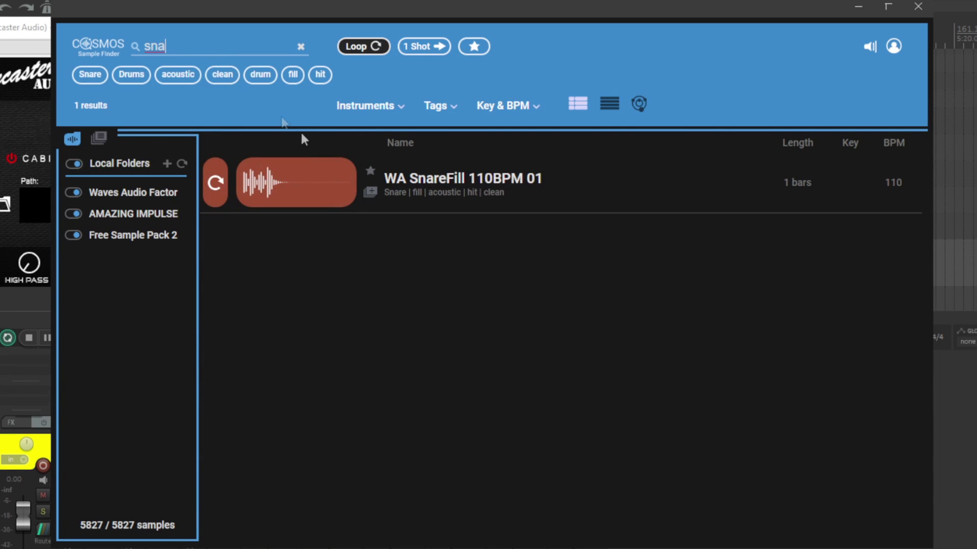
click(218, 183)
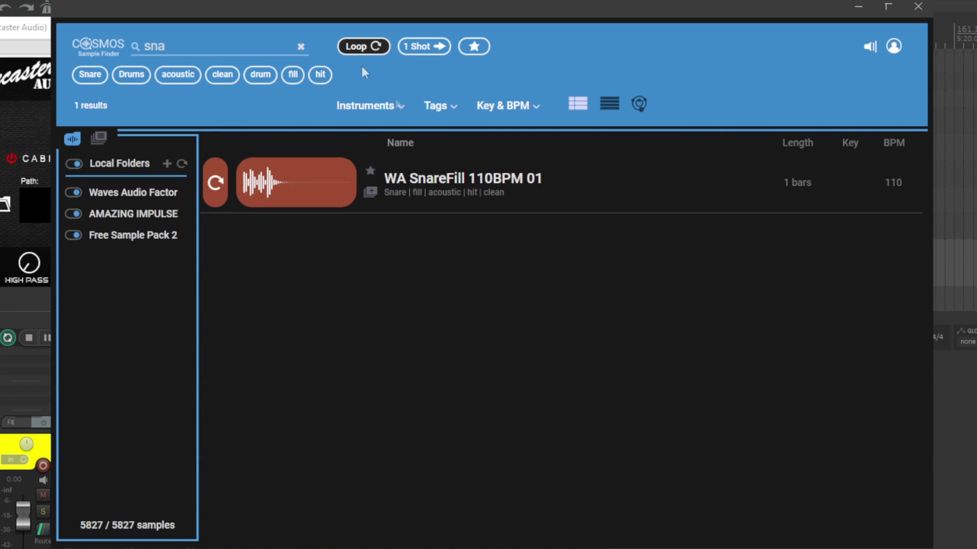
- Show one-shots instead of loops for the same search and audition Snare Direct 3
click(422, 48)
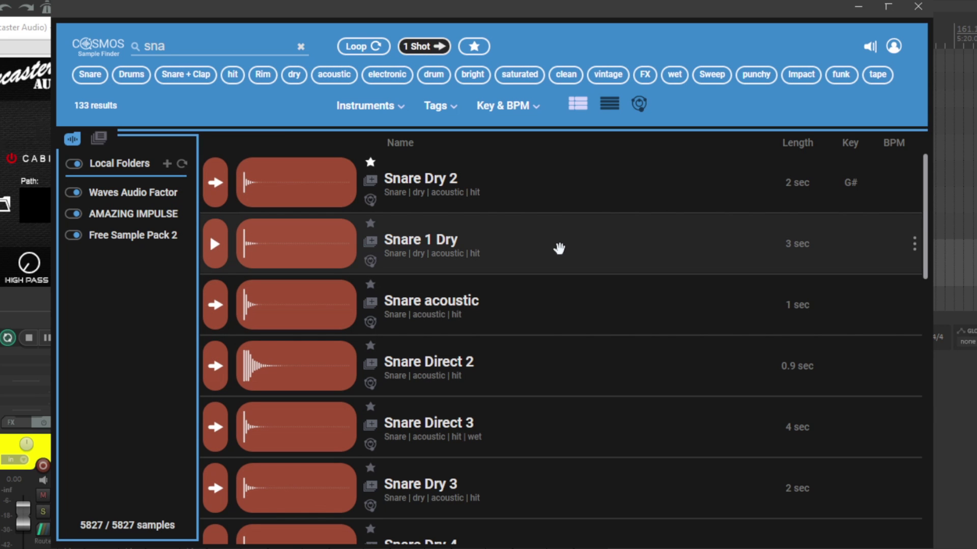
scroll(558, 245, down, 2)
click(215, 285)
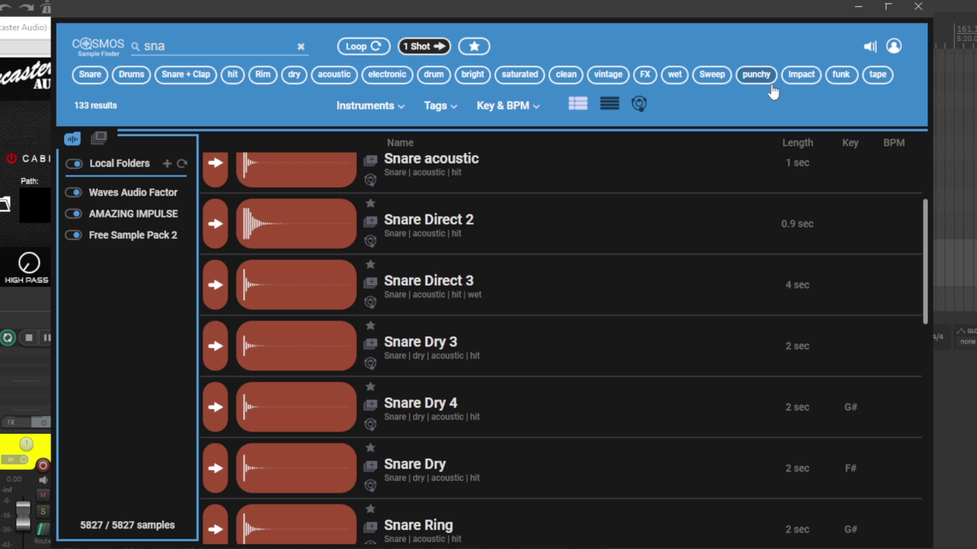
- Replace the text search with the tags Bass, electric, plucked, punchy and dark, and audition the one-shot WA SlapBass Slap C1
click(301, 47)
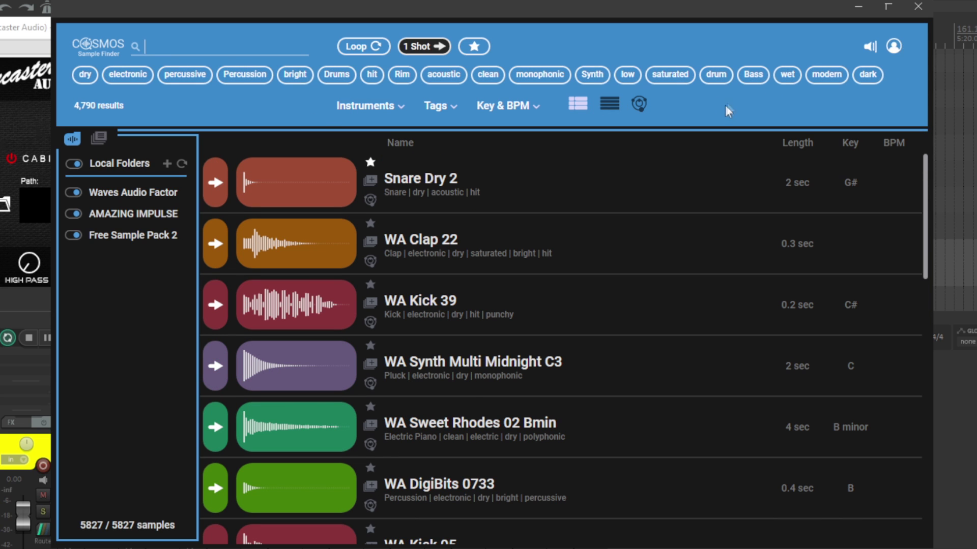
click(746, 76)
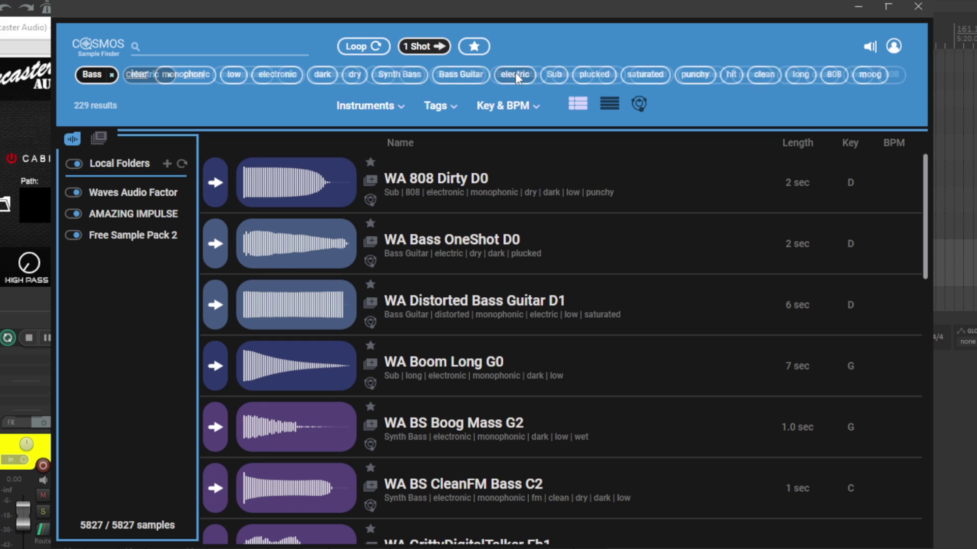
click(515, 74)
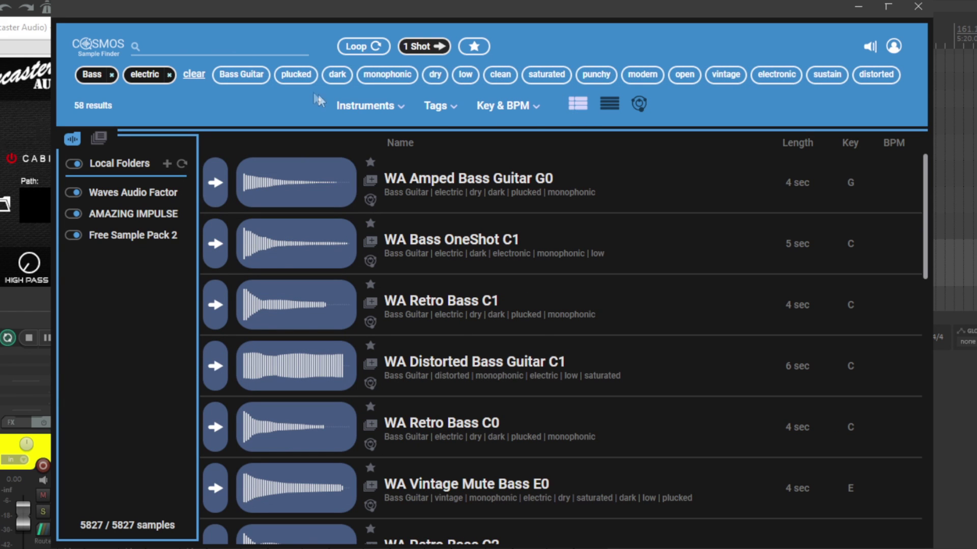
click(296, 74)
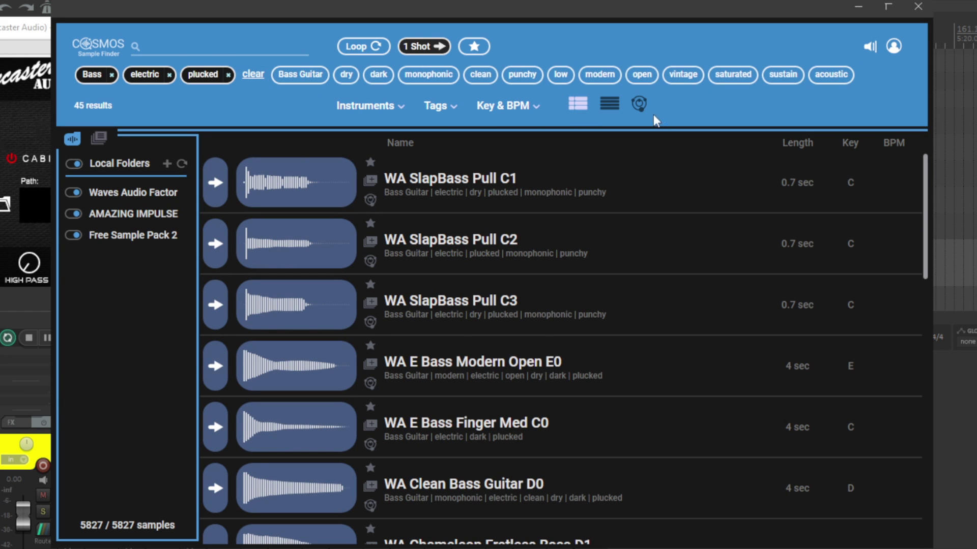
click(522, 75)
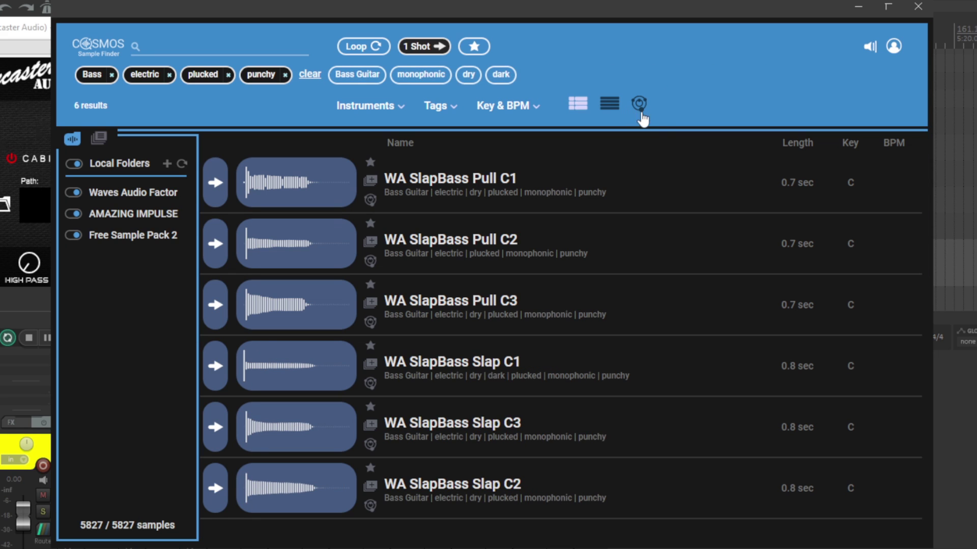
click(501, 74)
click(215, 186)
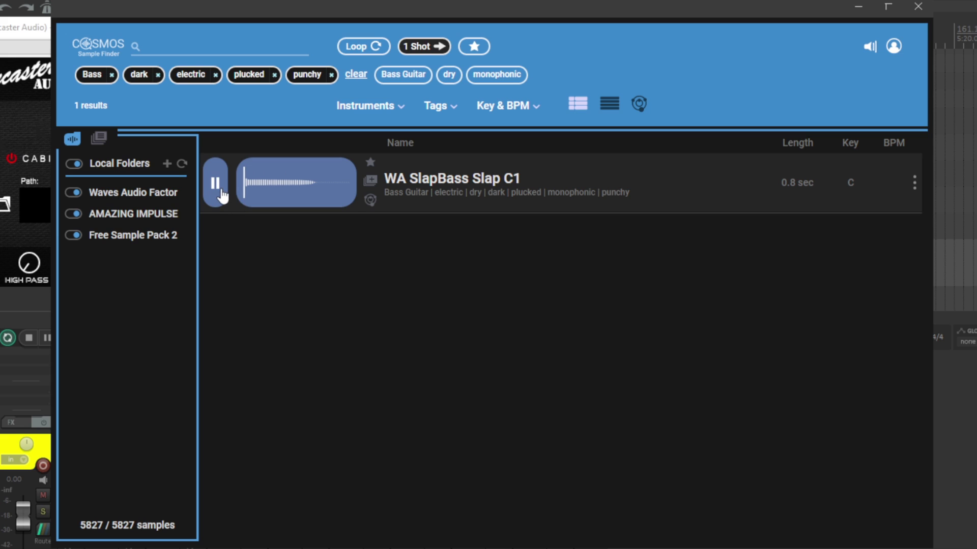
- Switch the results from one-shots back to loops and clear all tag filters
click(363, 47)
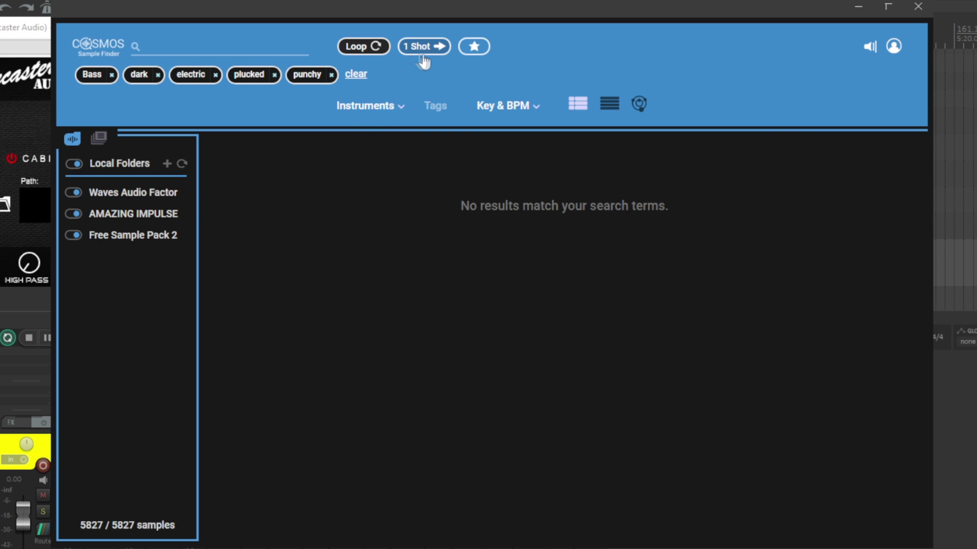
click(356, 74)
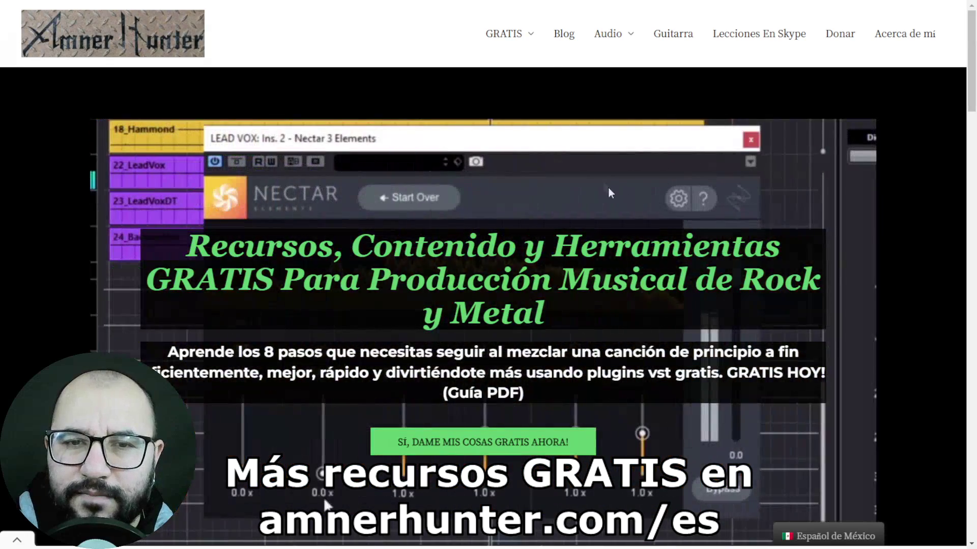
mouse_move(531, 41)
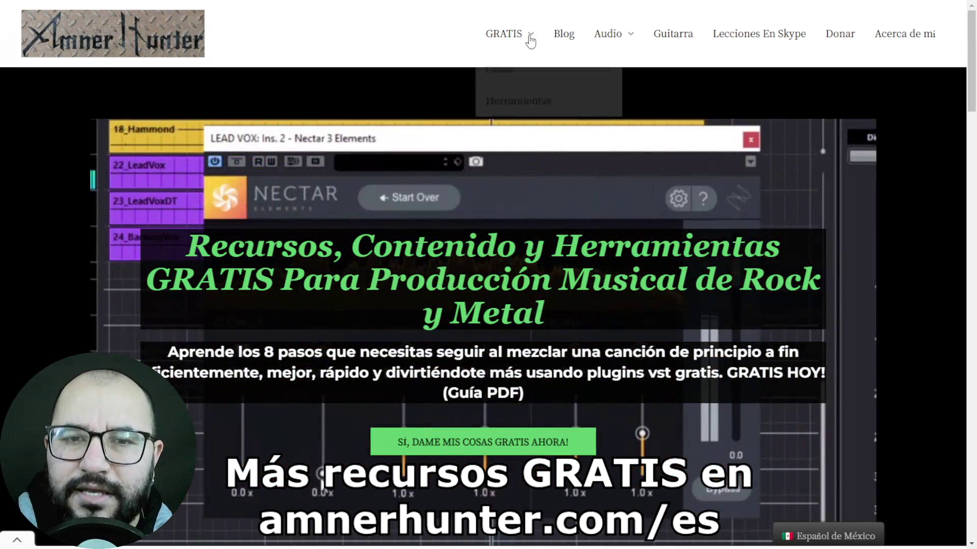